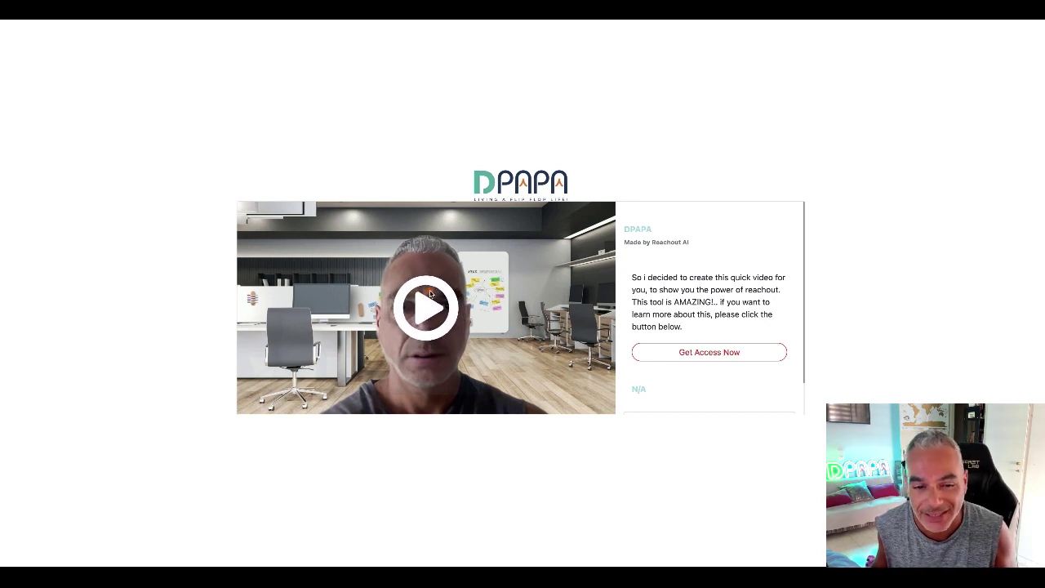
Step: Play and pause the avatar video preview several times to watch it
left_click(429, 300)
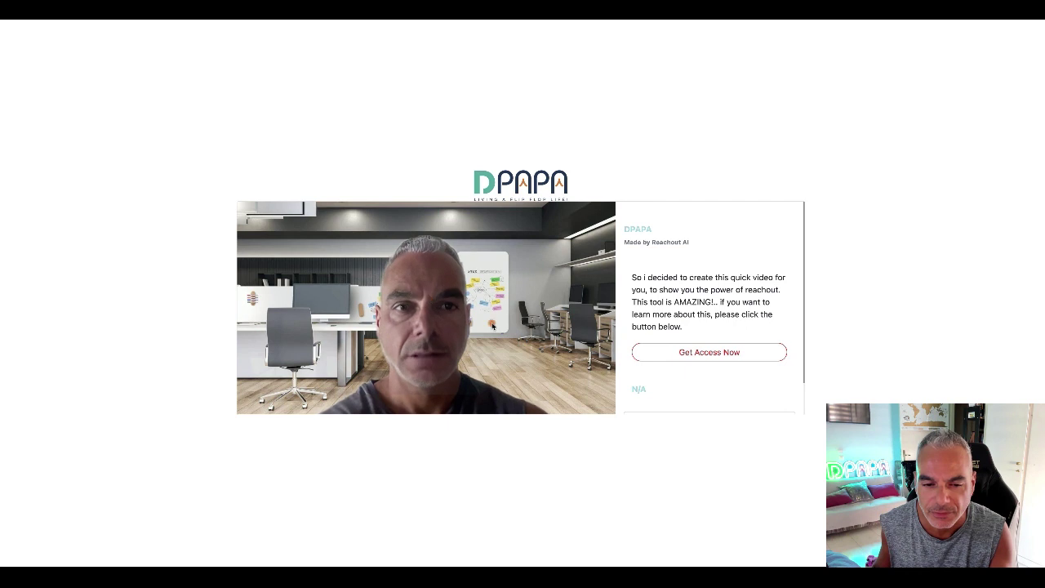
left_click(436, 327)
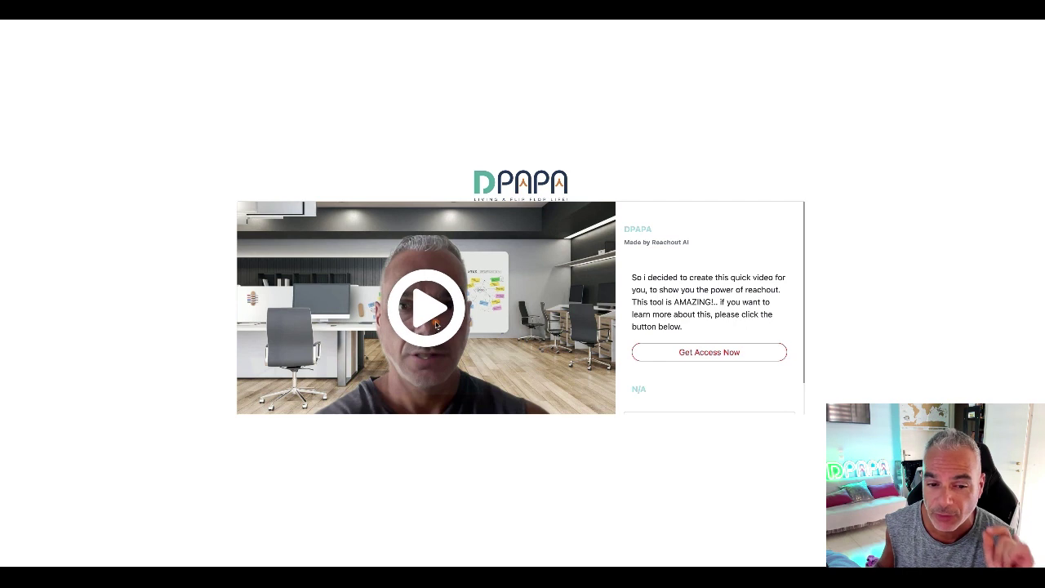
left_click(436, 324)
left_click(436, 324)
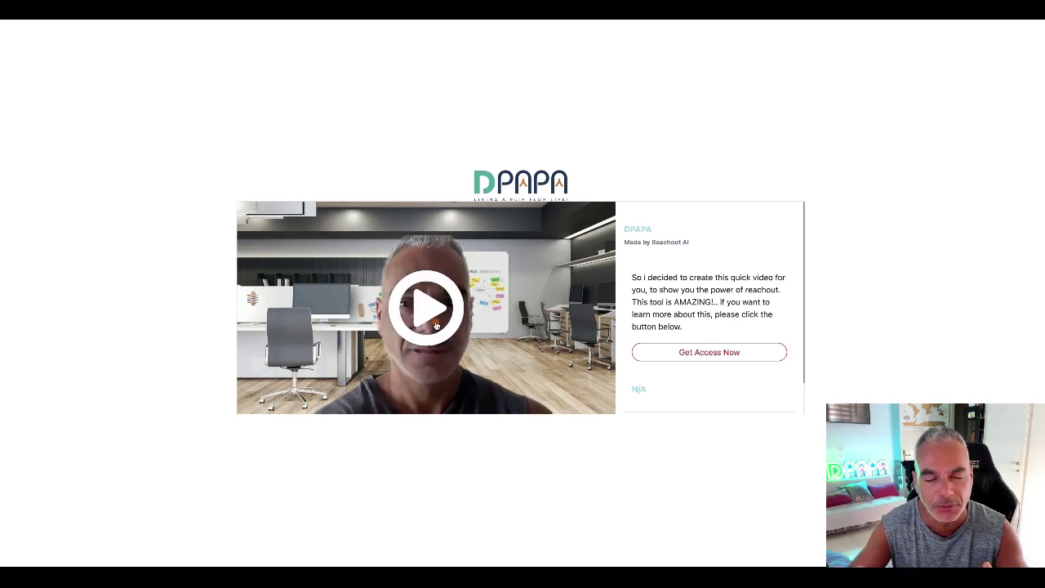
left_click(435, 324)
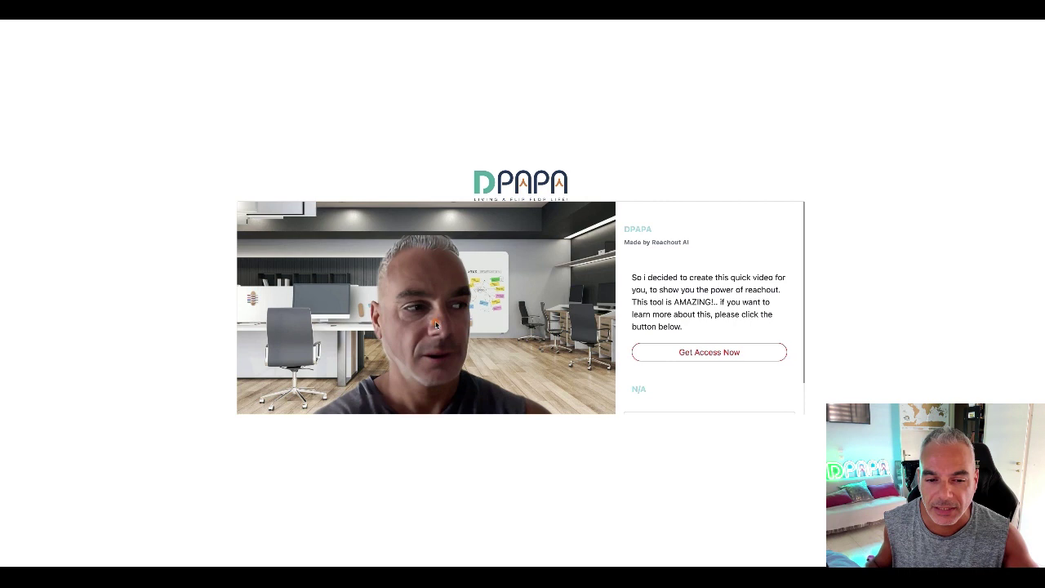
left_click(489, 261)
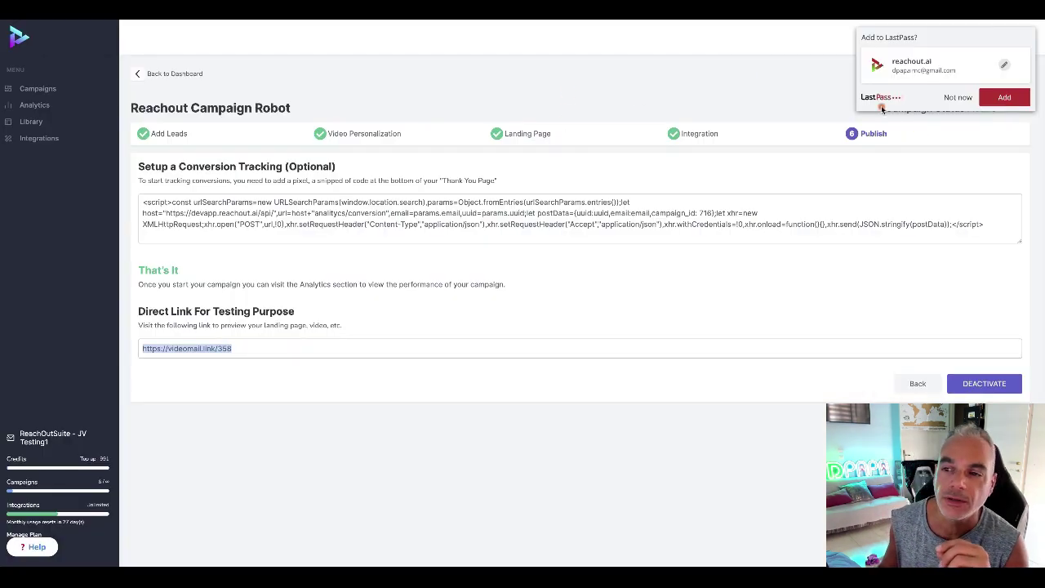
Step: Deselect the direct test link text on the published campaign page
left_click(759, 98)
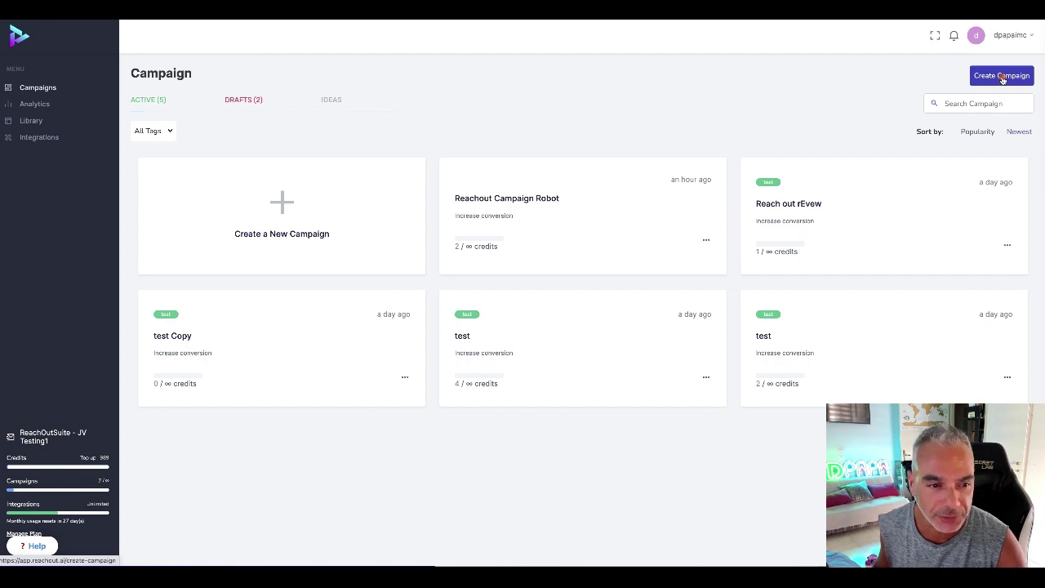
Step: Start a new campaign named 'Reachout Review'
left_click(1001, 76)
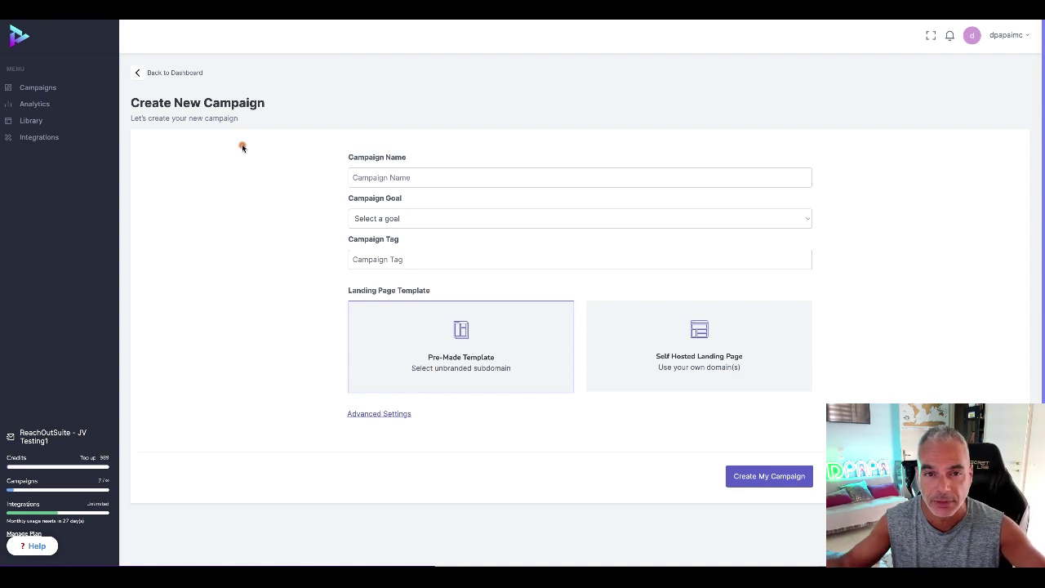
left_click(473, 179)
left_click(493, 157)
left_click(441, 177)
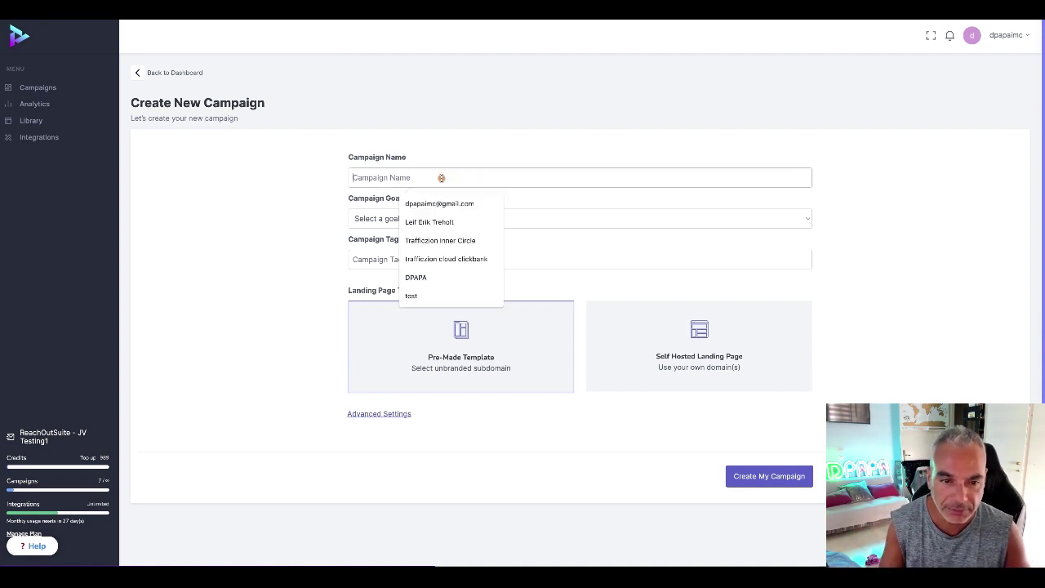
type("Reachout Review")
Step: Set the goal to Increase Conversion, tag 'reachout review', and choose the Pre-Made Template landing page
left_click(427, 220)
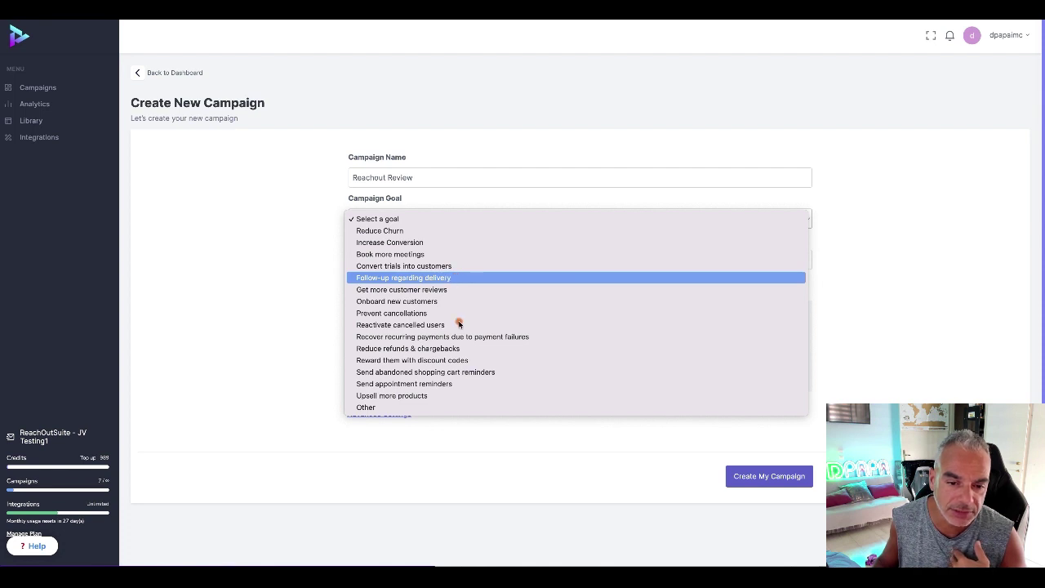
left_click(412, 242)
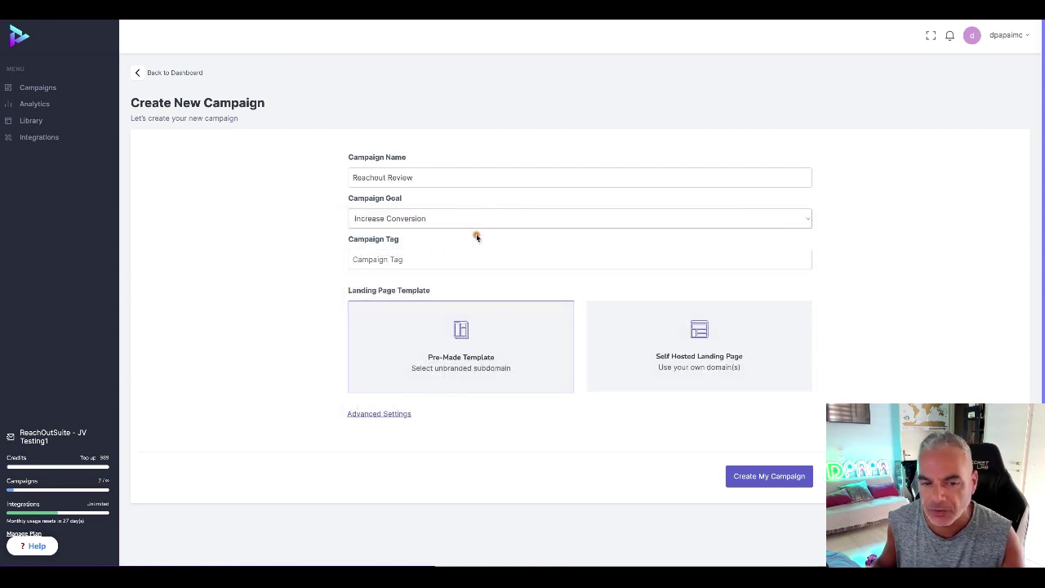
left_click(424, 258)
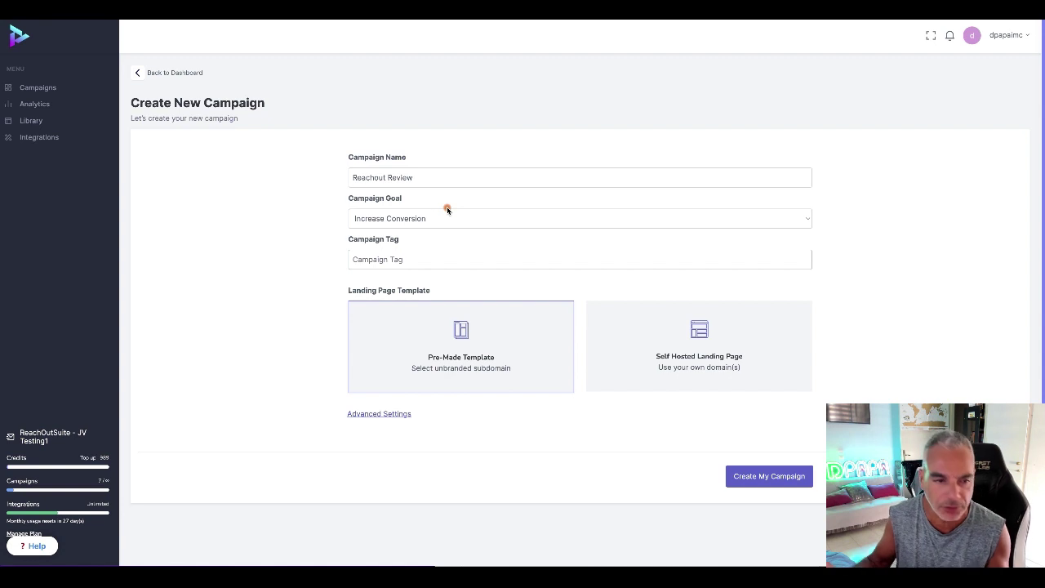
type("reachout review")
scroll(505, 351, "down", 1)
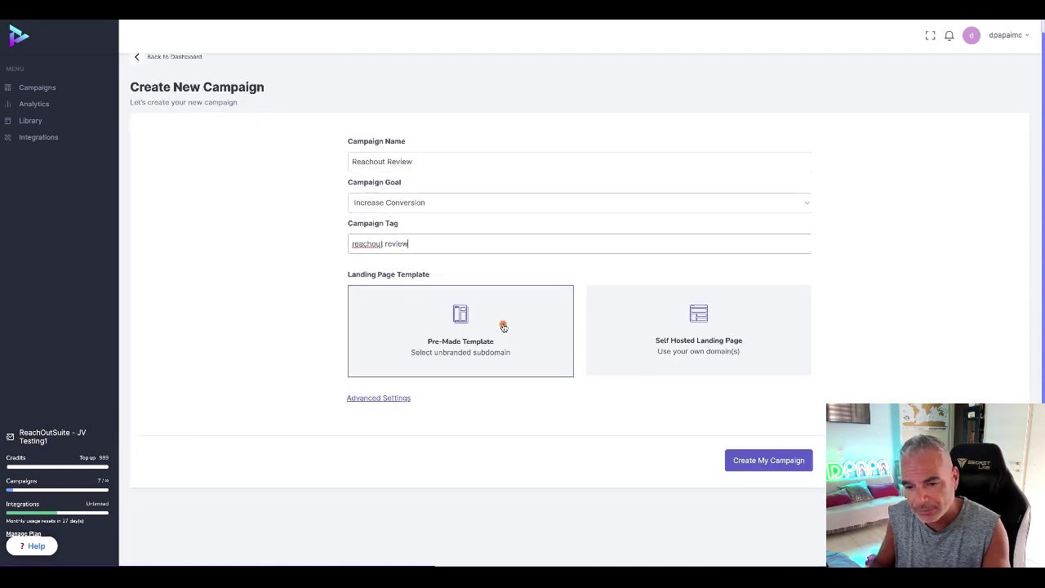
left_click(690, 335)
scroll(558, 315, "down", 1)
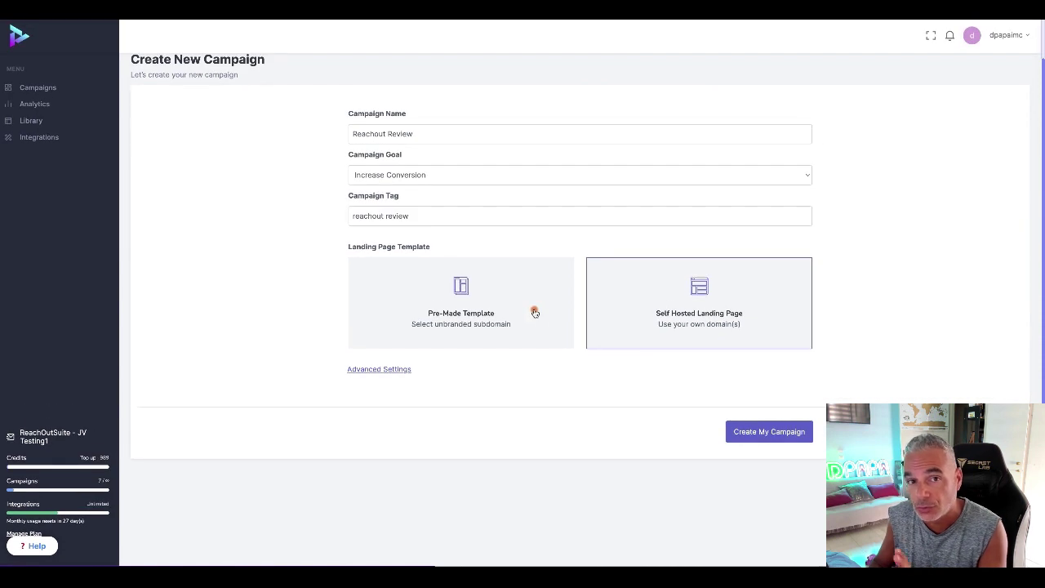
left_click(535, 312)
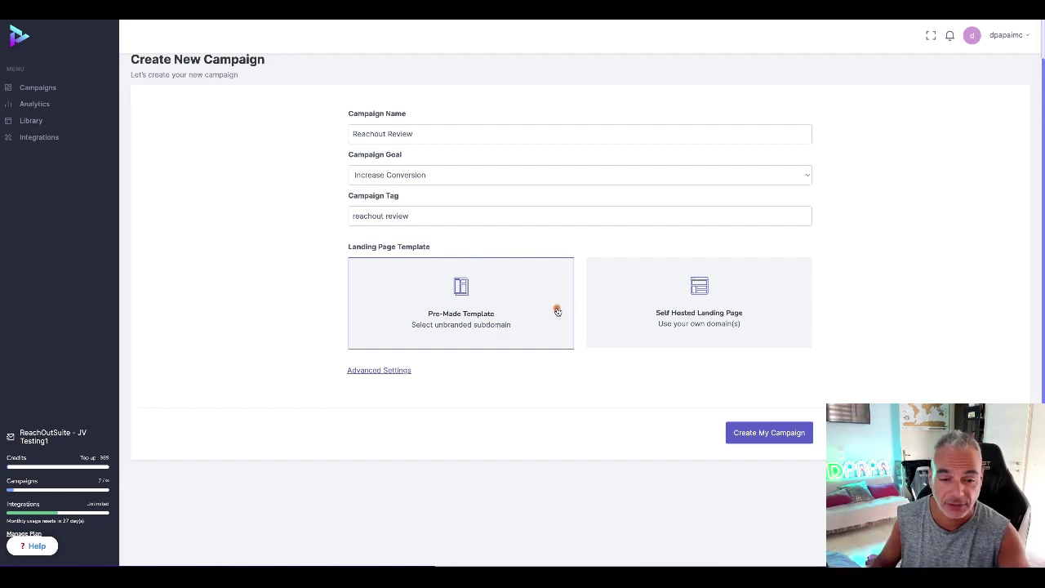
Step: In the advanced campaign settings, toggle allowing duplicate lead entries
left_click(351, 371)
scroll(460, 343, "down", 2)
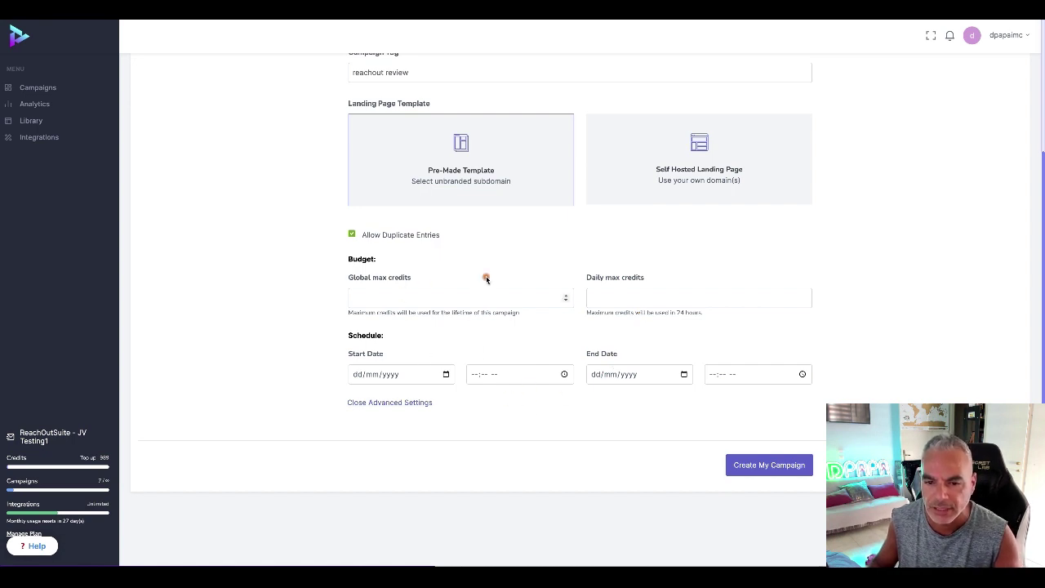
scroll(523, 261, "up", 1)
scroll(146, 429, "down", 1)
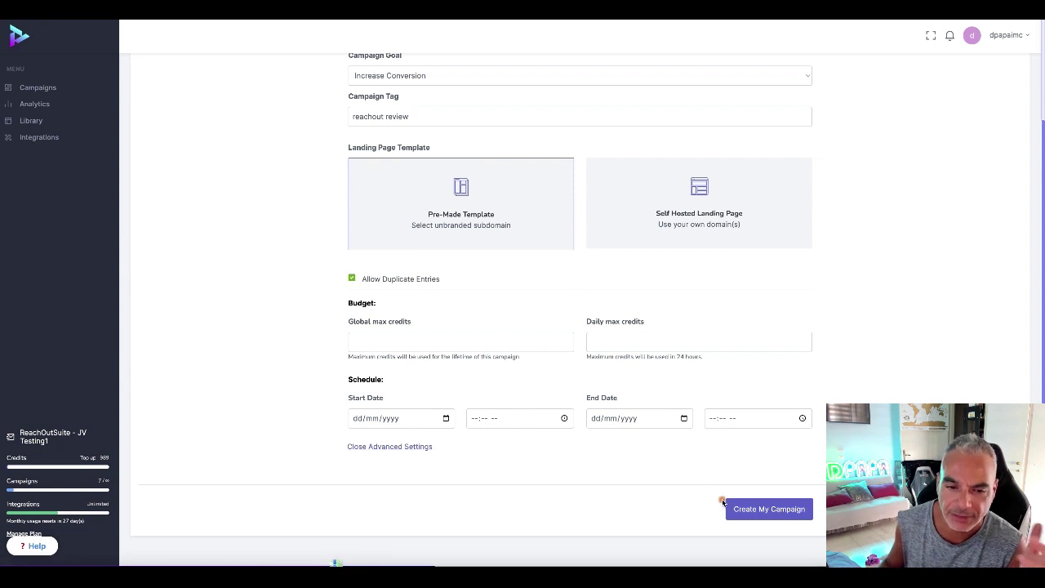
left_click(351, 279)
scroll(400, 306, "up", 2)
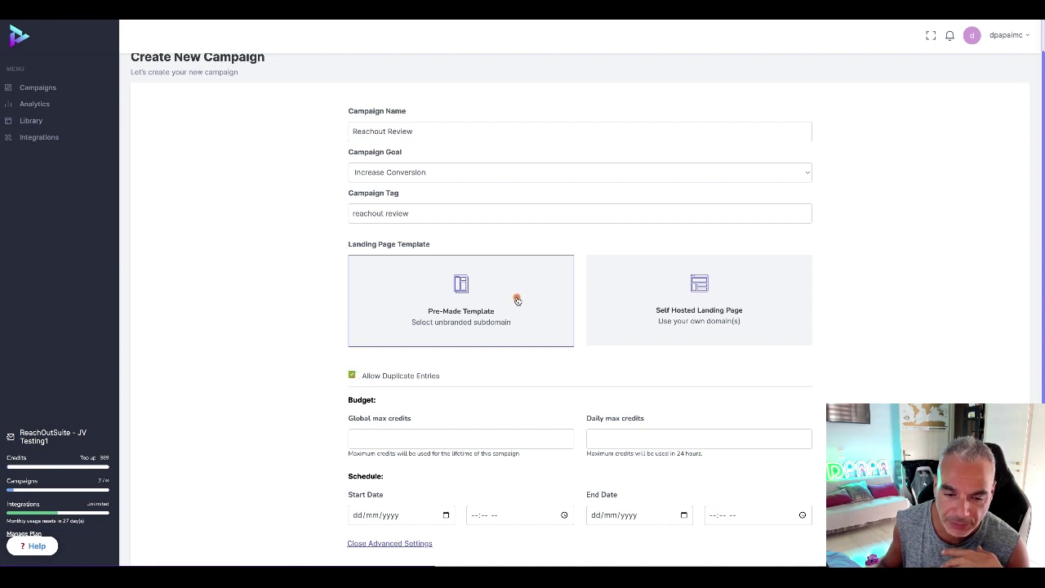
scroll(532, 339, "down", 3)
Step: Create the campaign, renaming it 'Reachout Review 1' after the duplicate-name error
left_click(781, 437)
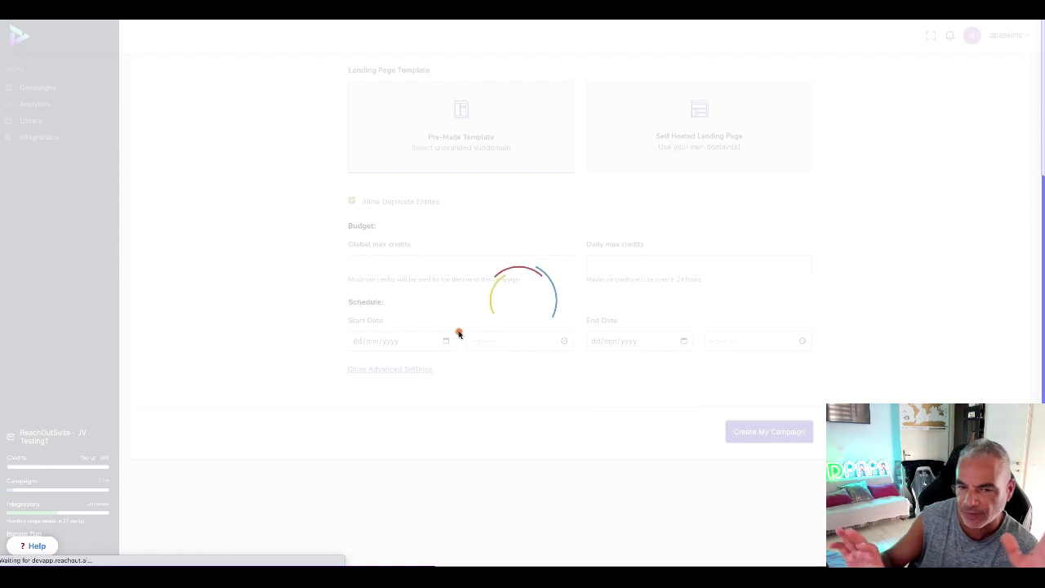
left_click(404, 372)
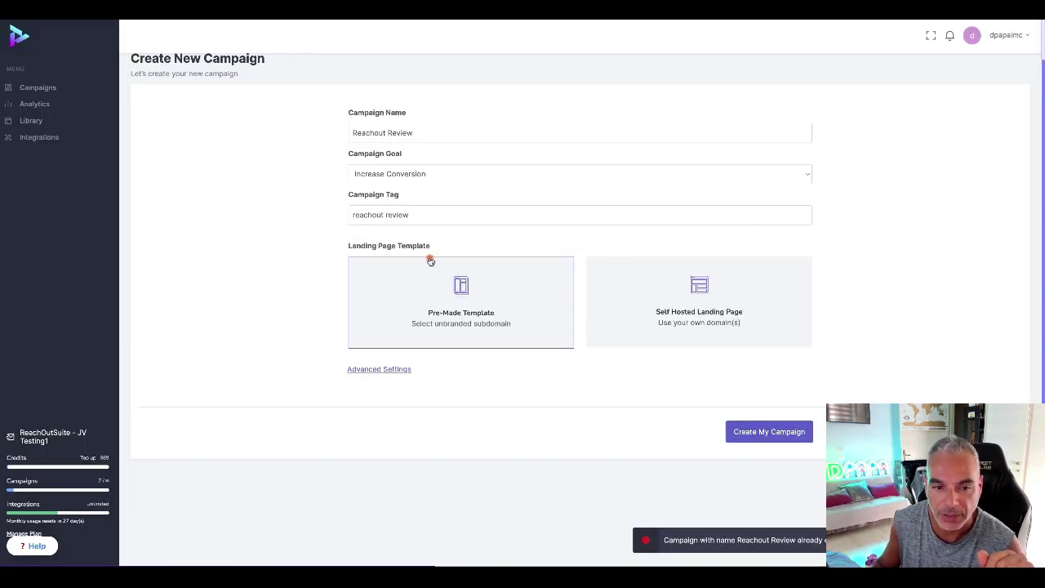
left_click(435, 137)
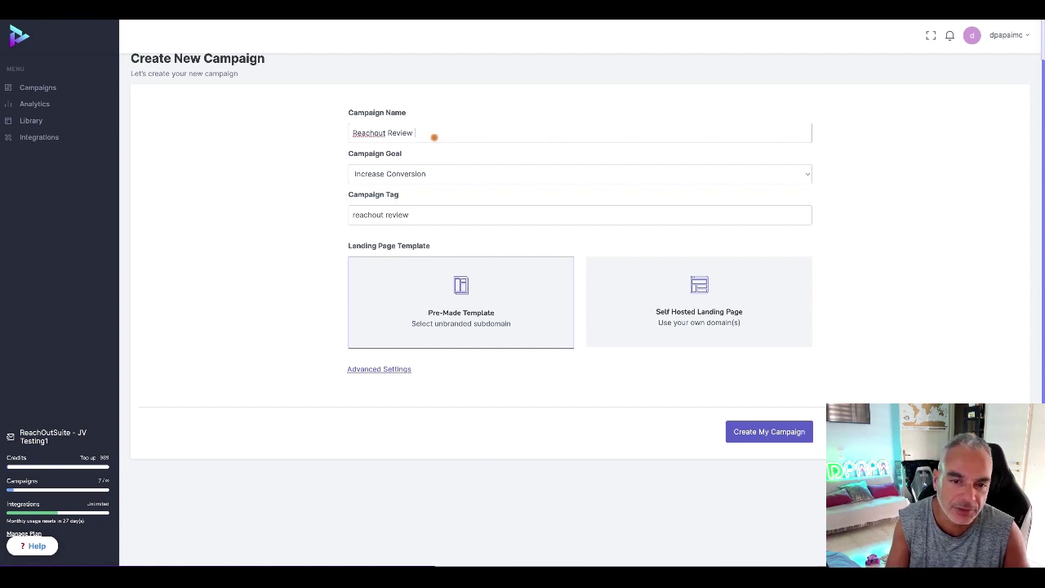
type("1")
left_click(763, 430)
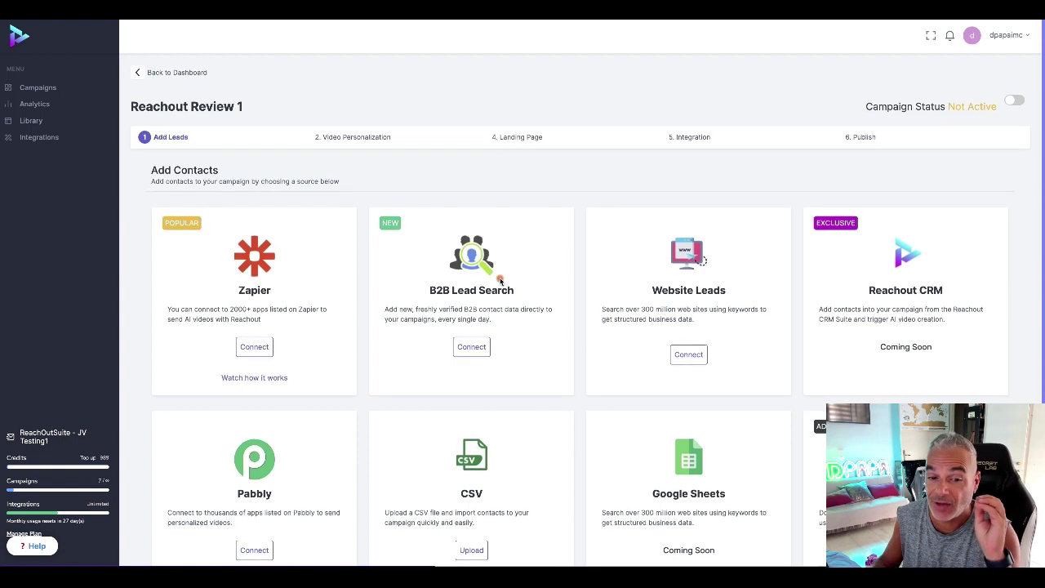
scroll(499, 281, "down", 1)
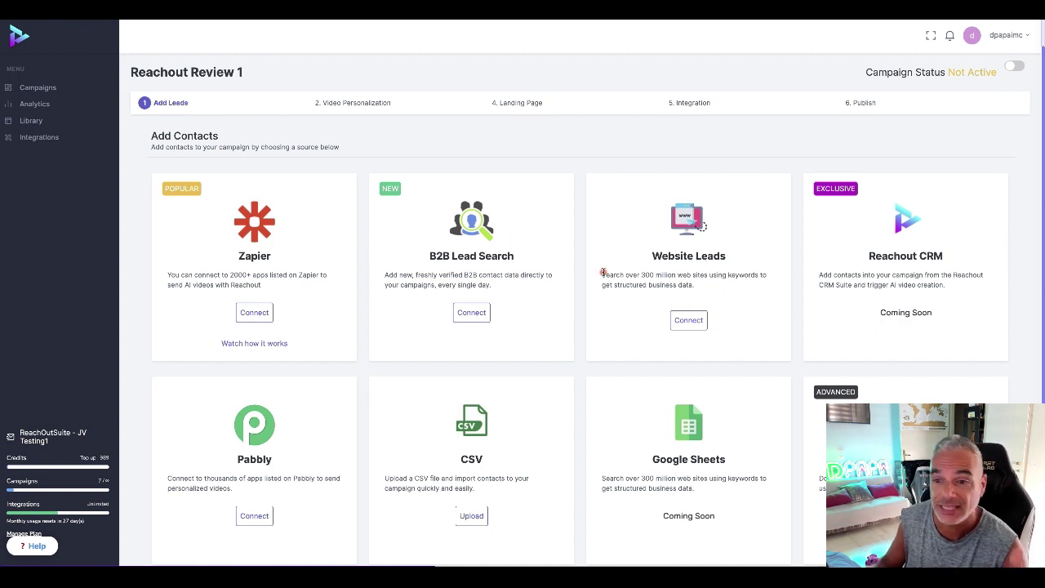
scroll(632, 273, "down", 2)
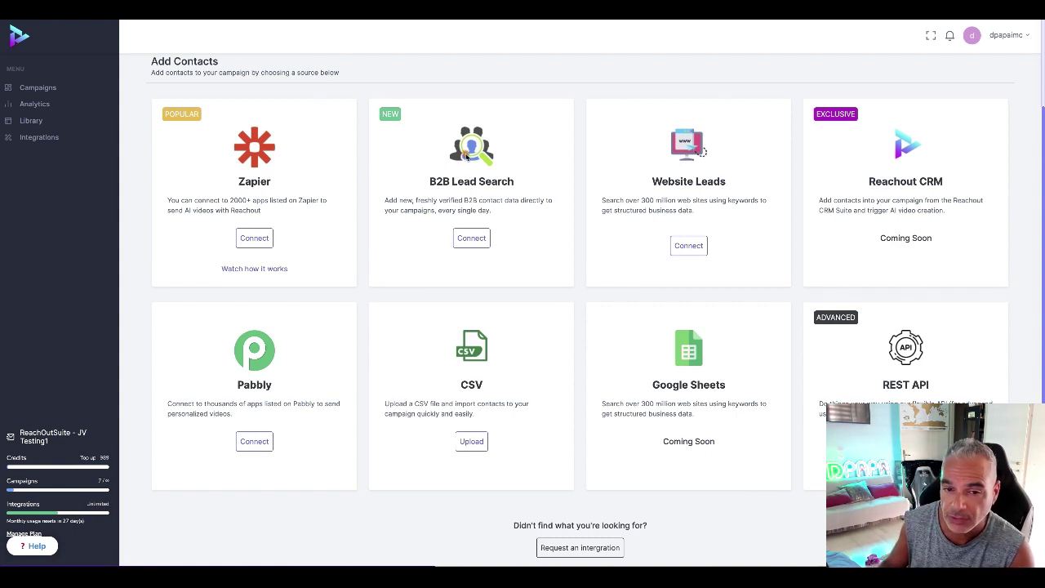
left_click(485, 239)
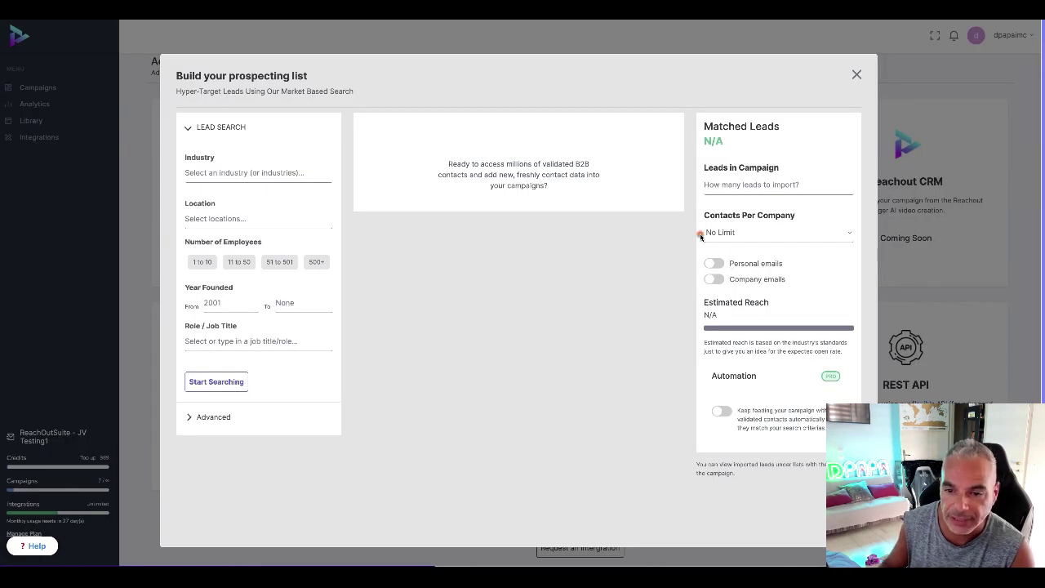
left_click(715, 266)
left_click(715, 280)
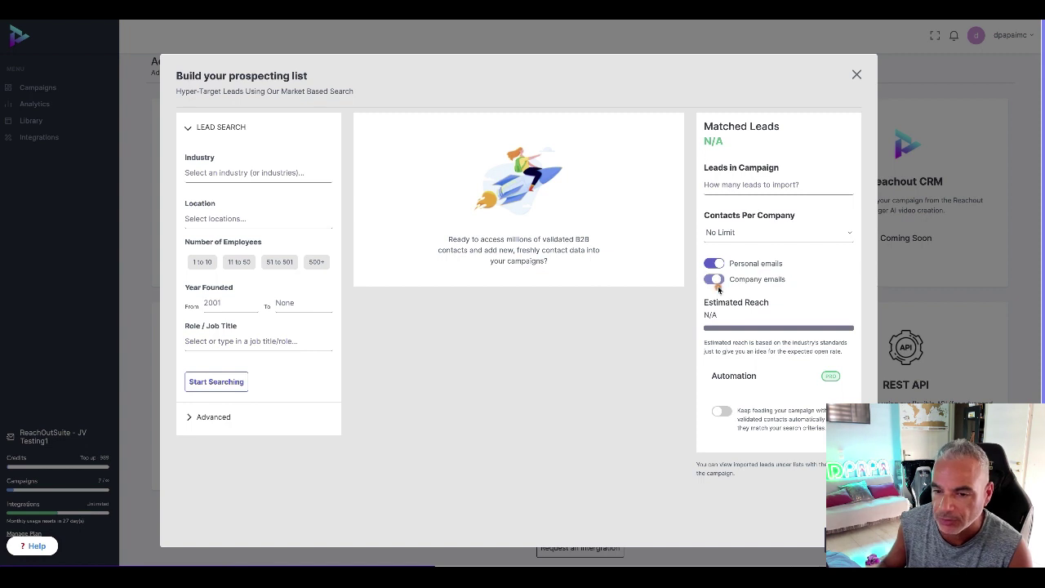
left_click(857, 73)
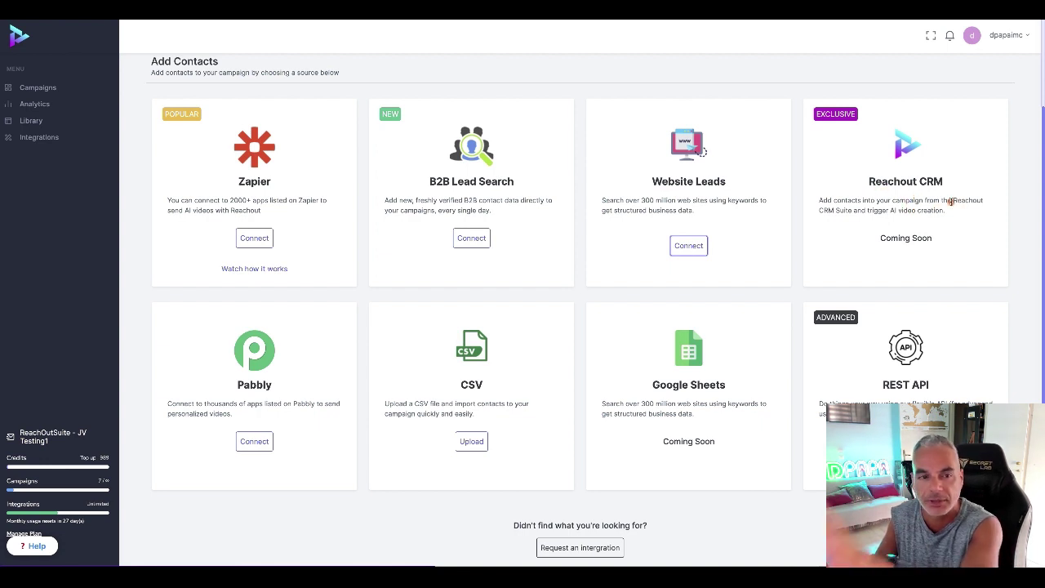
Step: Choose Zapier as the lead source, also capturing First Name
left_click(260, 236)
left_click(479, 271)
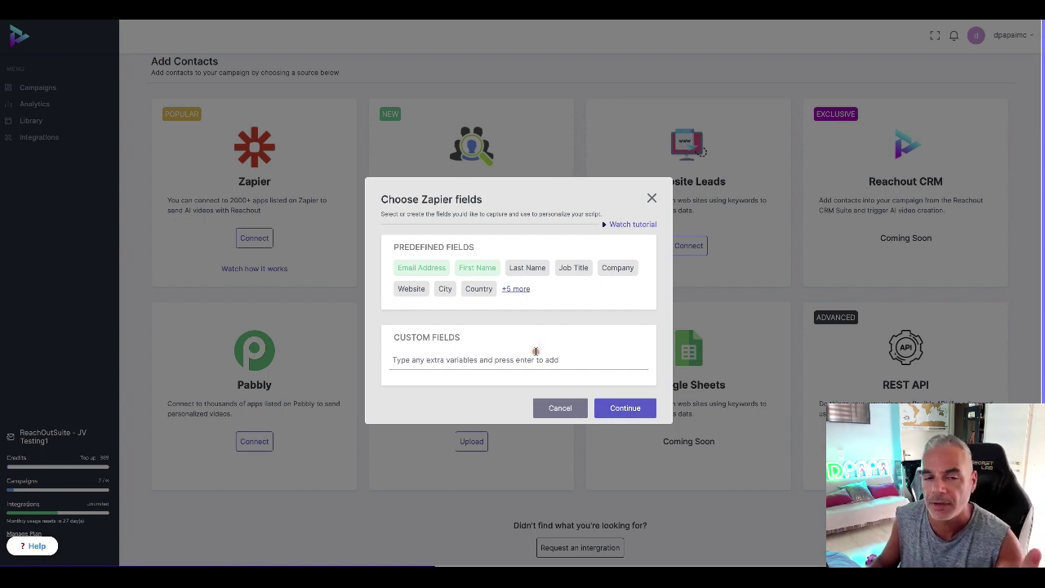
left_click(625, 410)
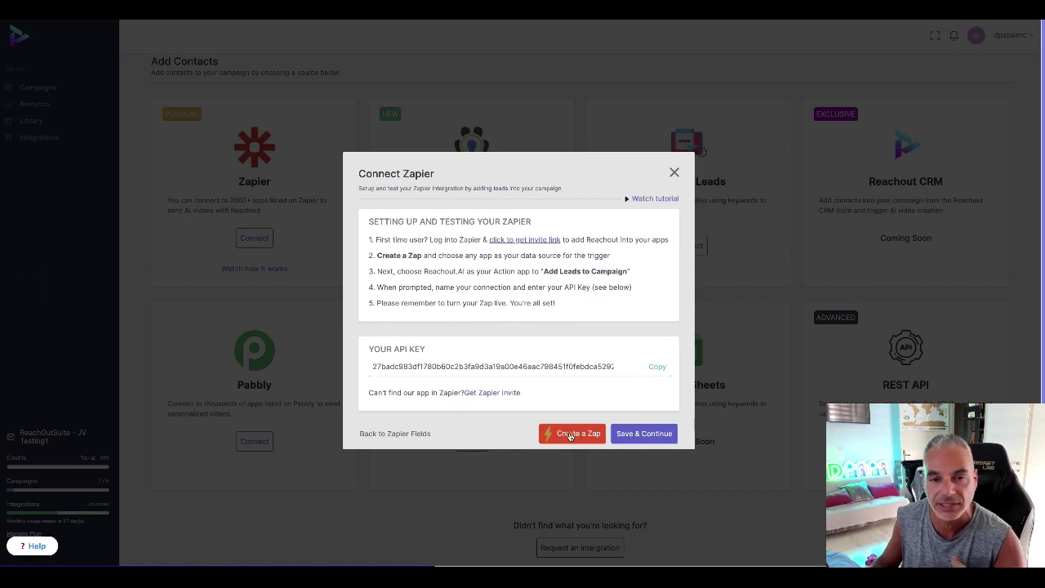
Step: In Zapier, open the reachoutlast zap to confirm it is switched on
left_click(570, 434)
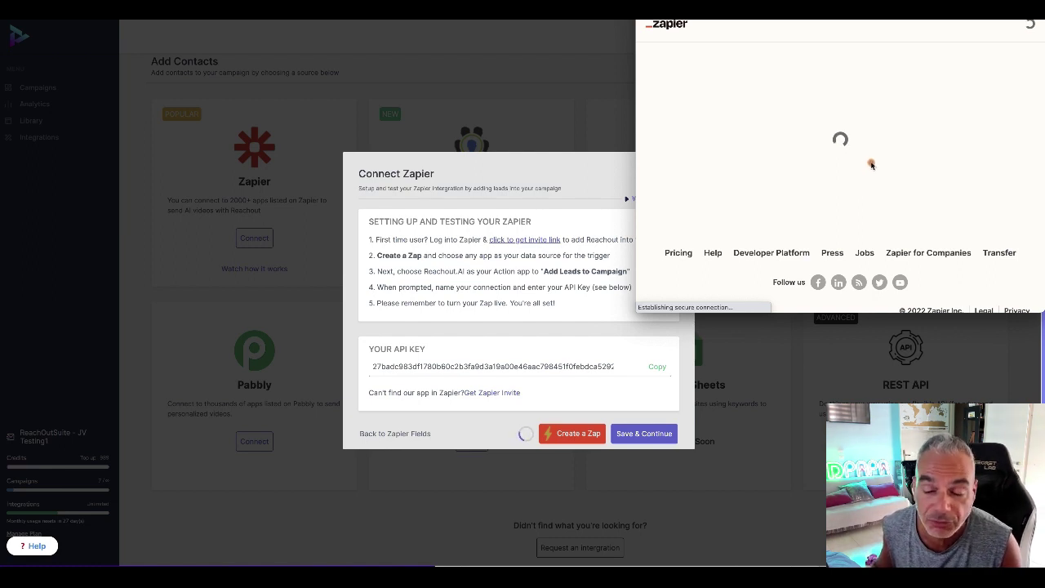
scroll(740, 162, "down", 1)
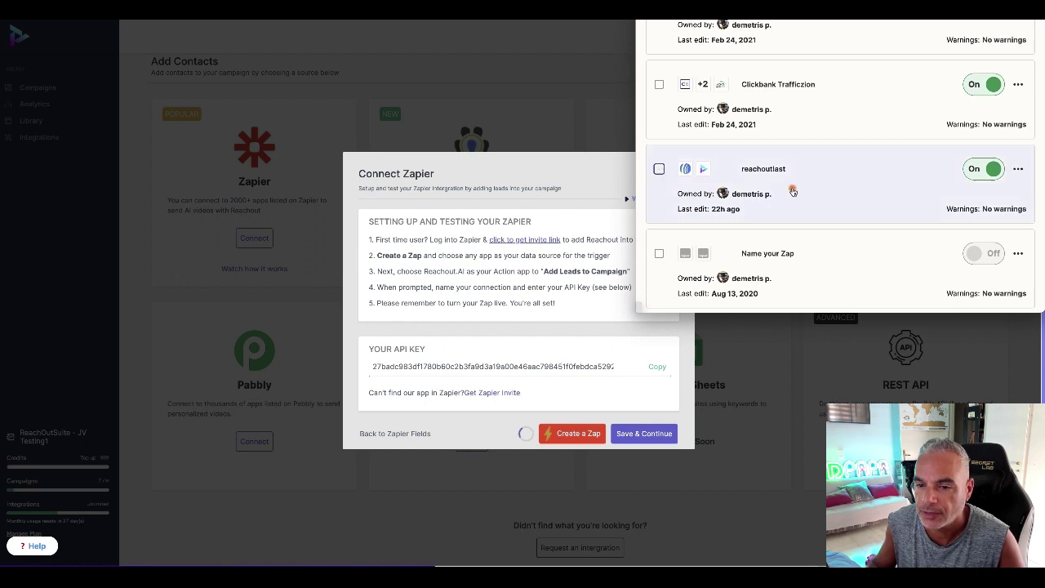
left_click(775, 170)
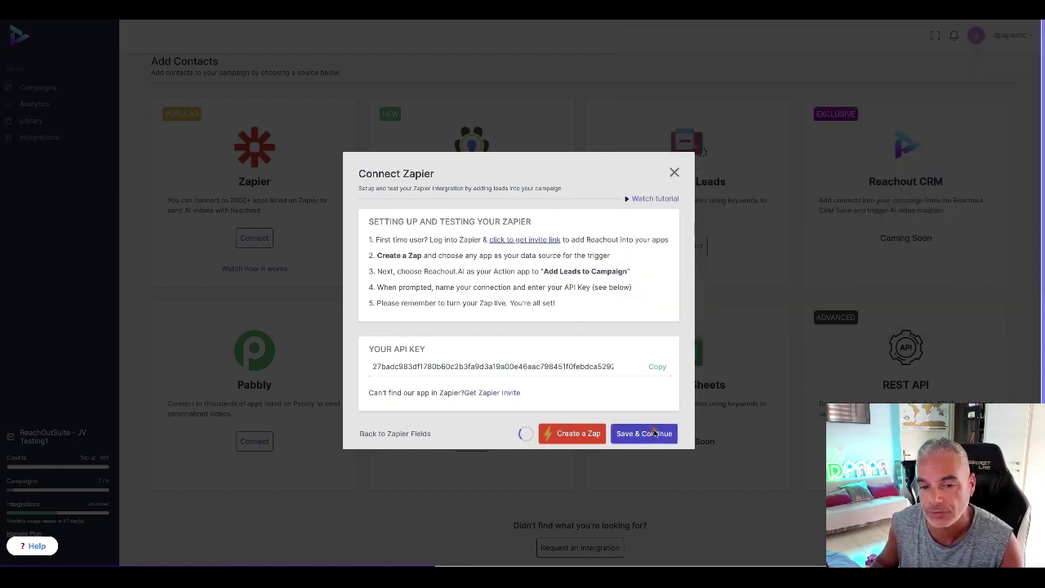
Step: Continue to video personalization, try male presenter avatars, and set the Circle position
left_click(654, 433)
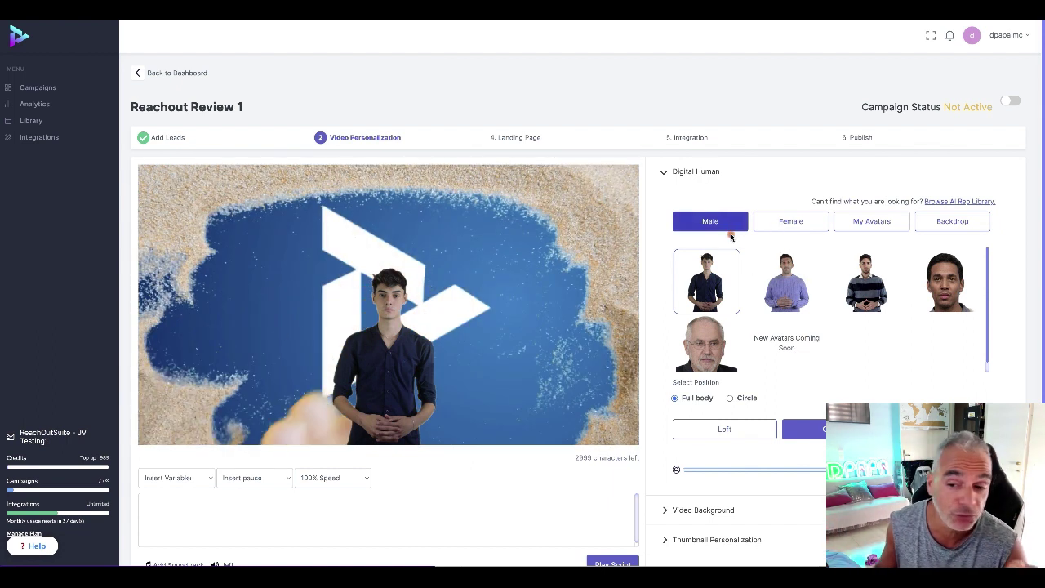
scroll(775, 307, "down", 1)
scroll(747, 283, "up", 1)
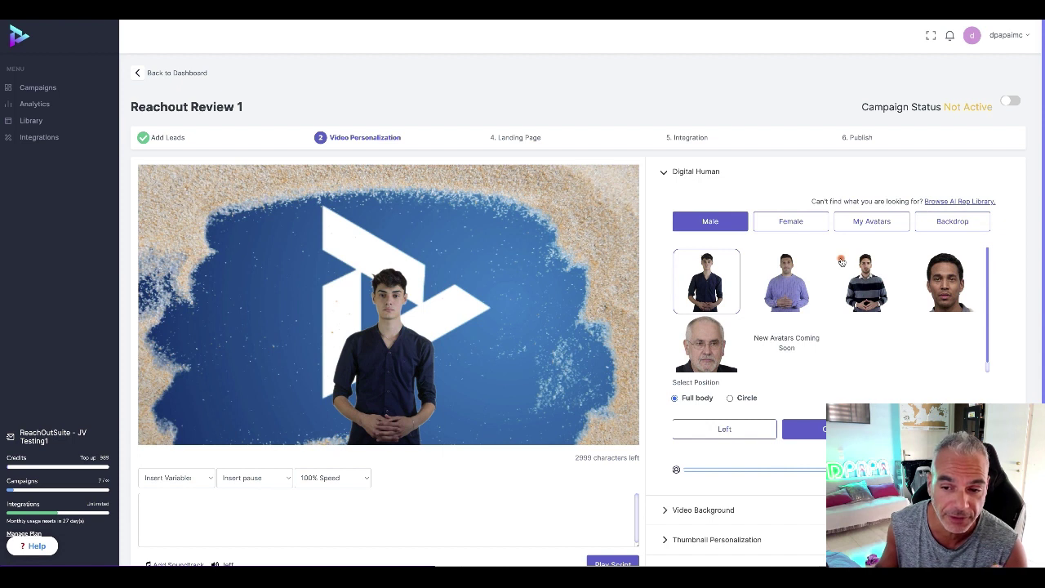
left_click(784, 279)
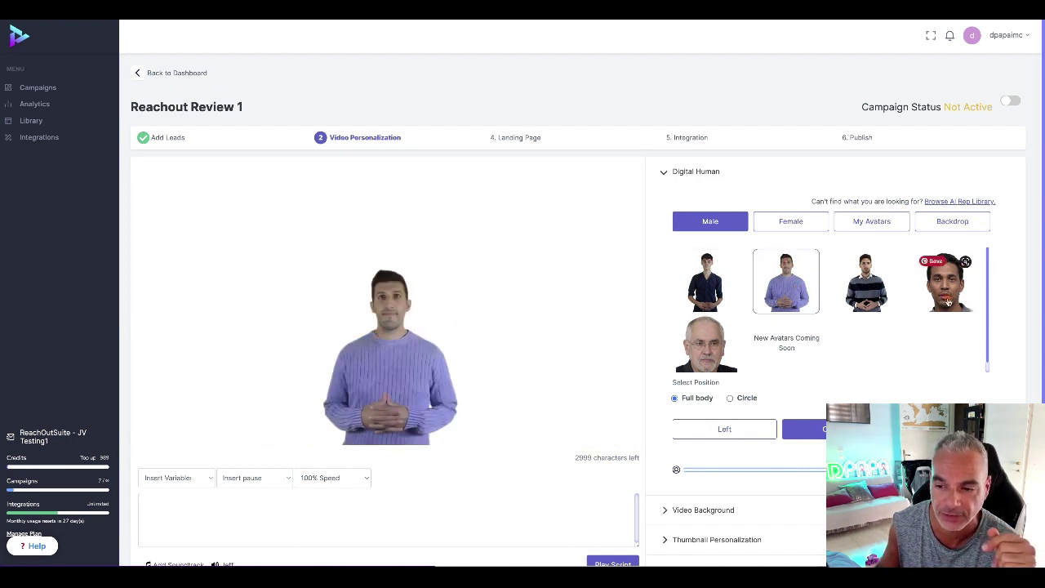
left_click(730, 398)
left_click(866, 282)
Step: Try several female avatars, then switch to My Avatars for the custom one
left_click(790, 221)
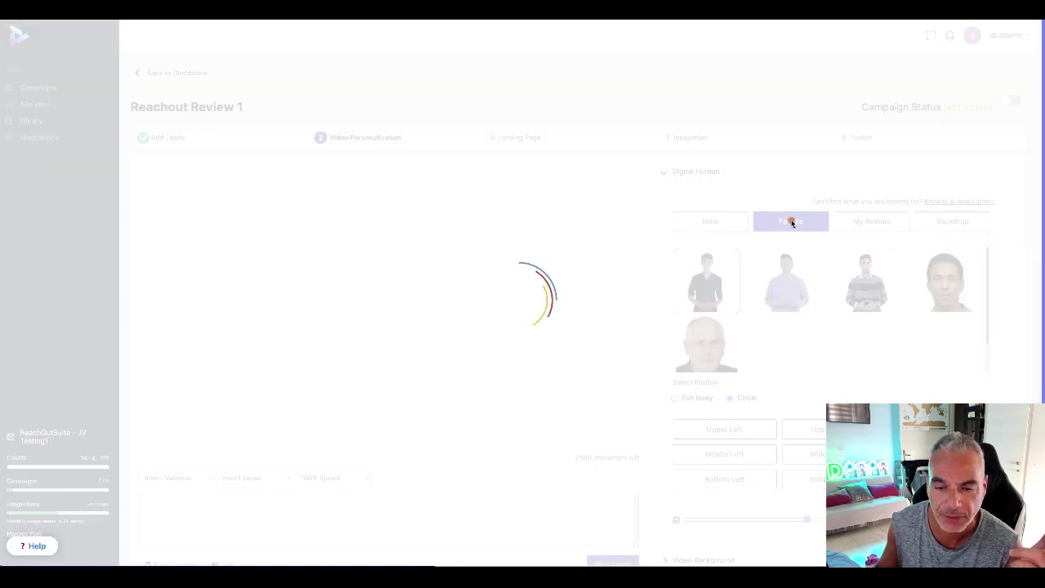
left_click(865, 281)
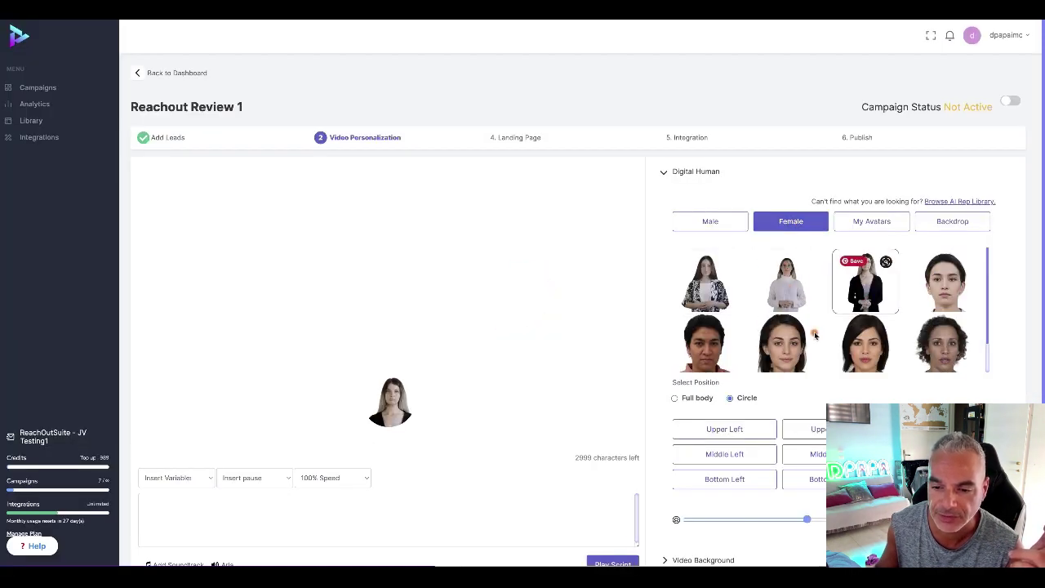
left_click(782, 343)
left_click(865, 343)
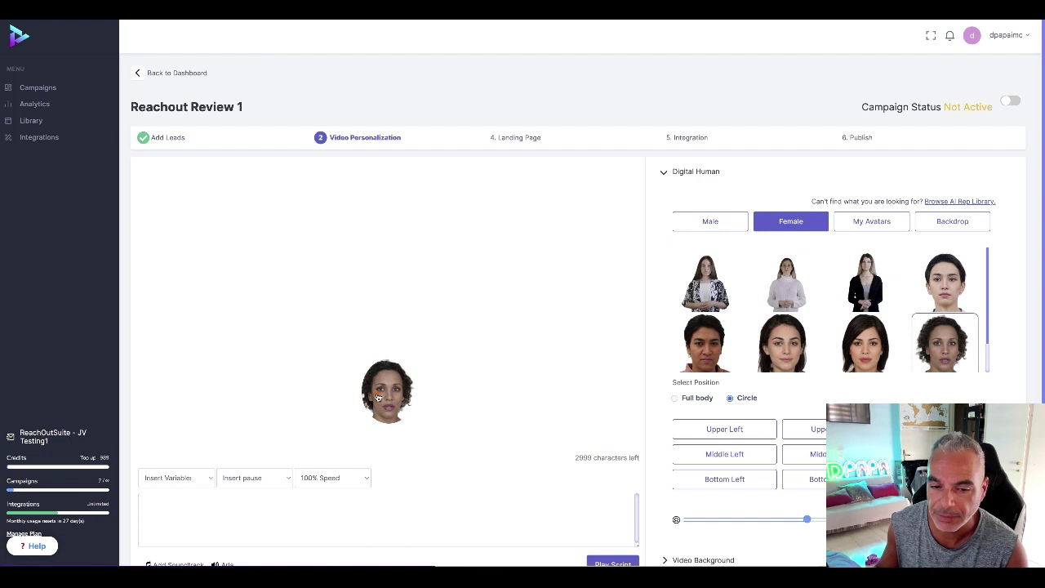
left_click(872, 221)
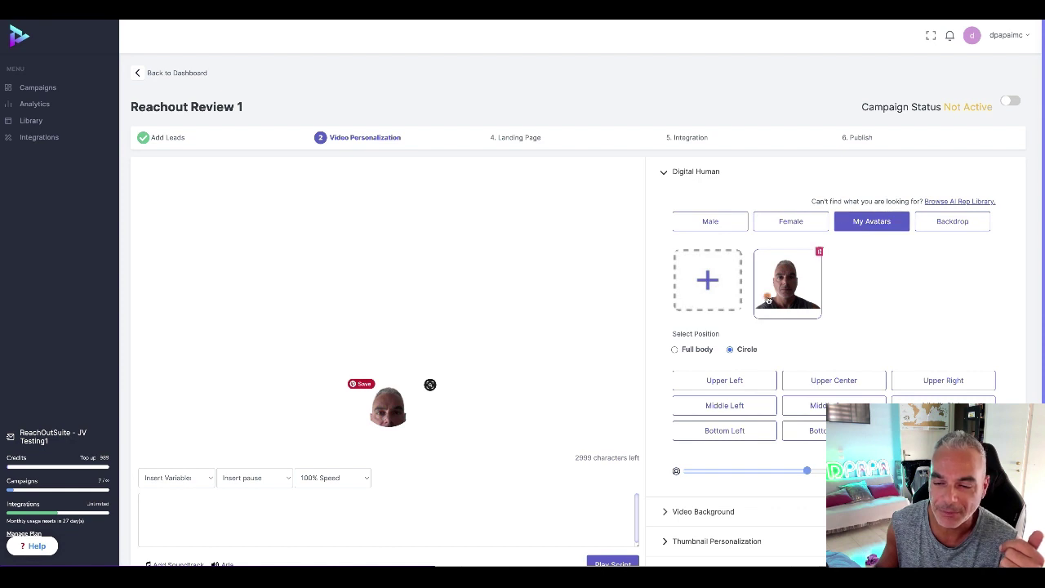
mouse_move(788, 284)
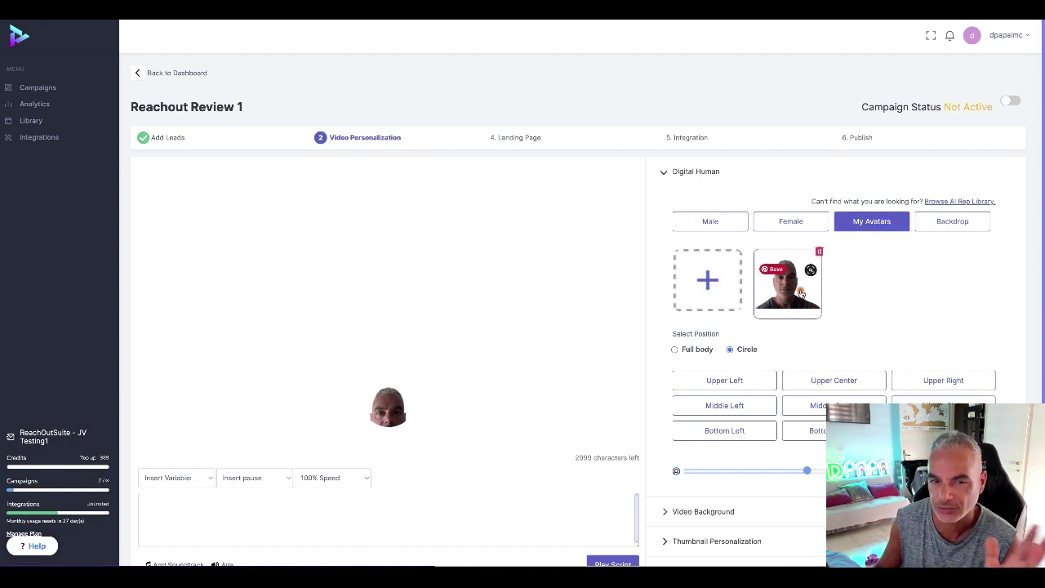
Step: Add a new custom avatar from the + tile by uploading a video
left_click(706, 280)
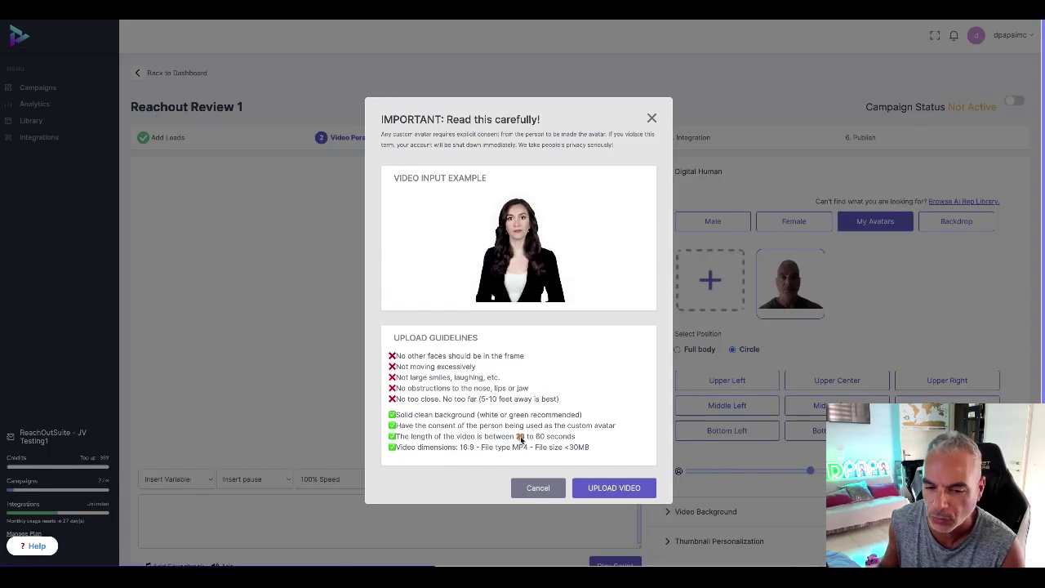
left_click(616, 488)
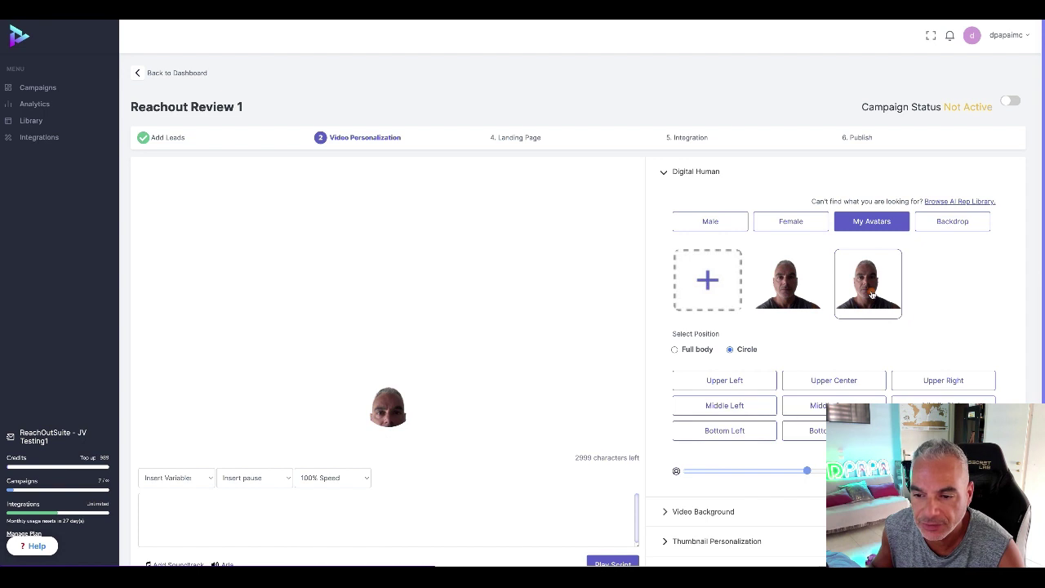
mouse_move(868, 285)
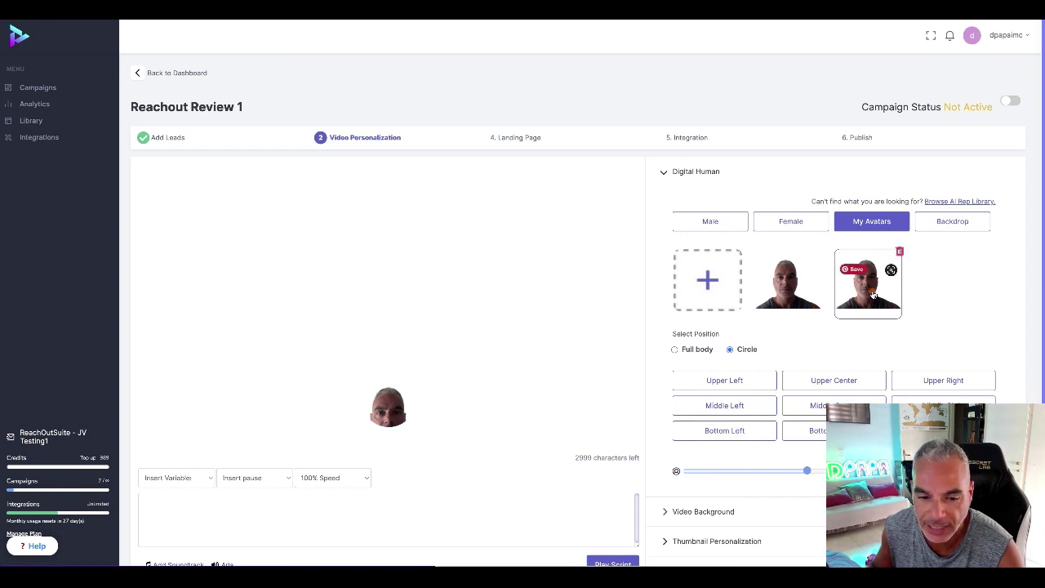
Step: Show the avatar Full body, positioned Right, with its size reduced slightly
left_click(675, 350)
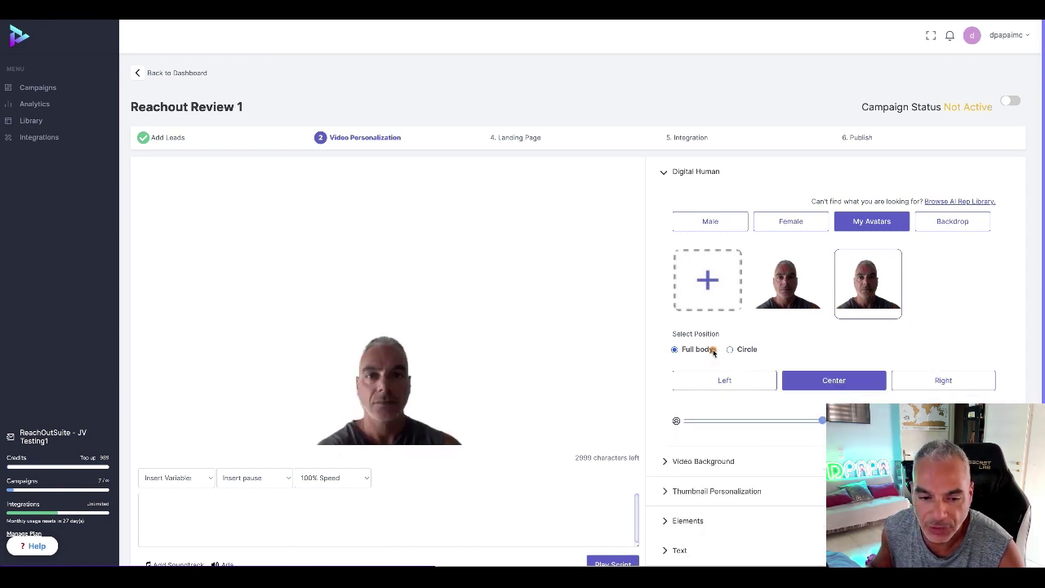
left_click(925, 387)
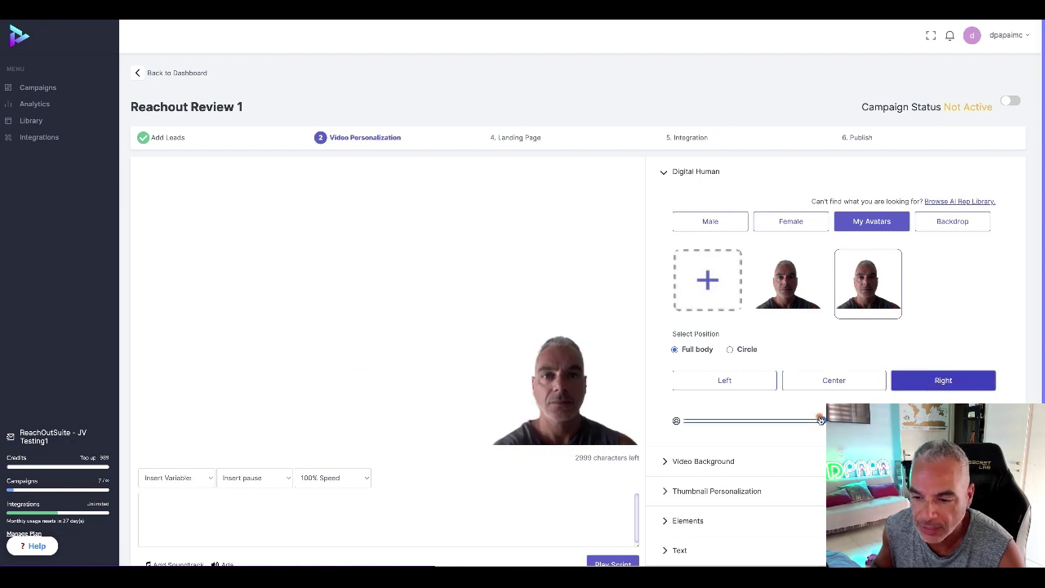
left_click_drag(808, 426, 773, 427)
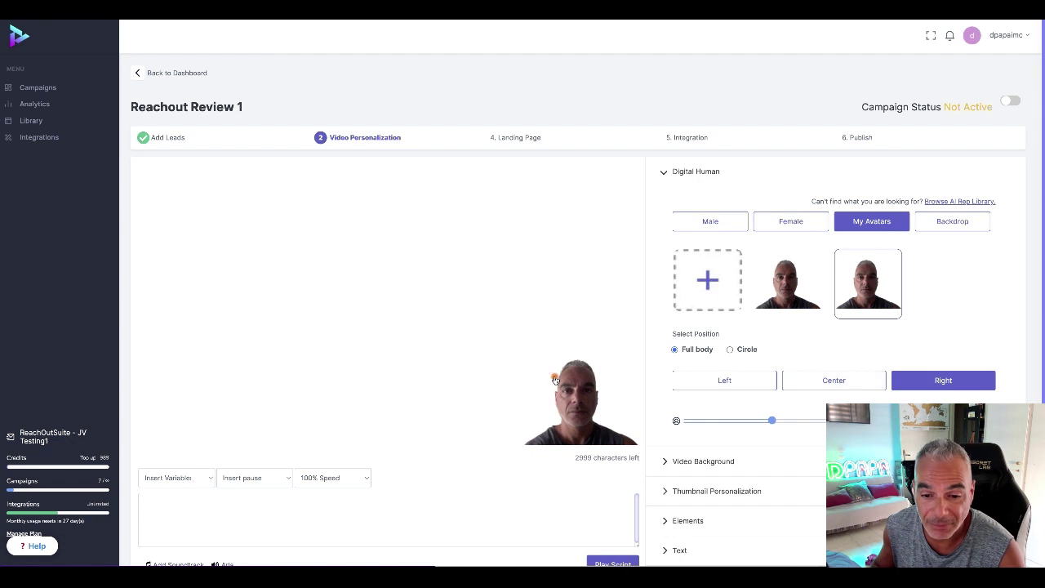
scroll(668, 383, "down", 1)
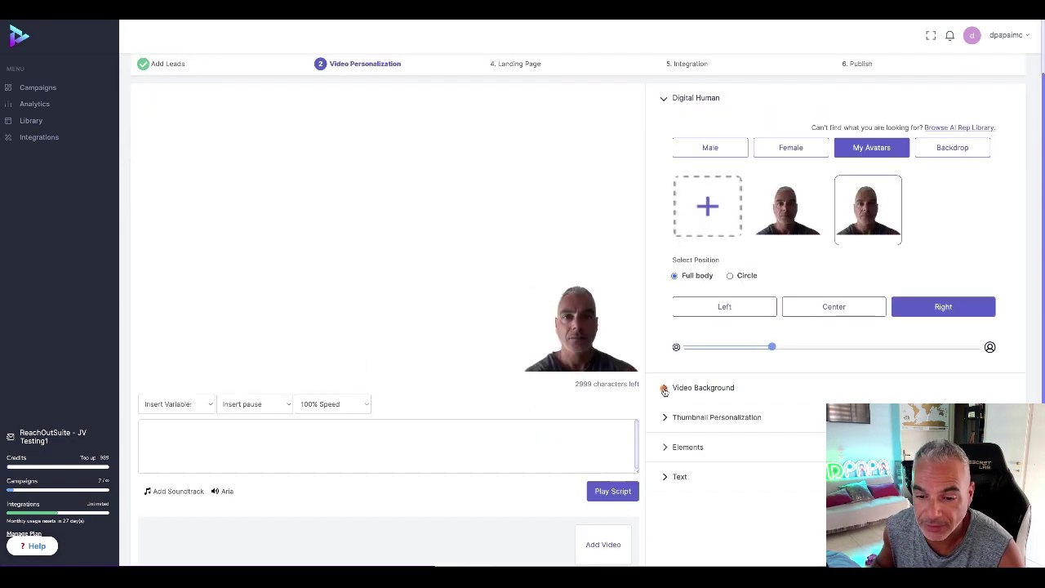
Step: Try several image backgrounds, then use the office video of a man at a desk
left_click(674, 387)
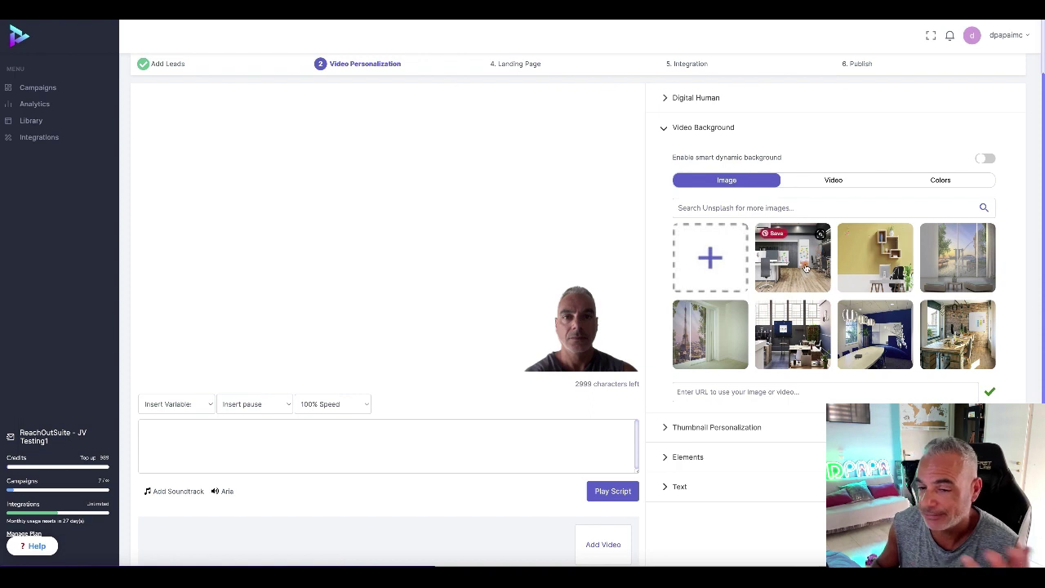
left_click(788, 346)
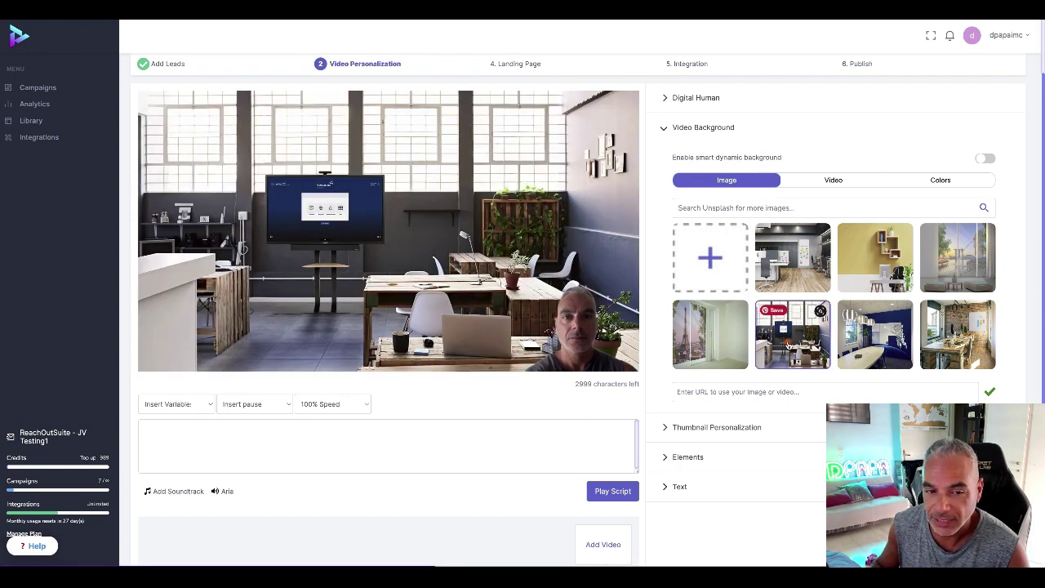
left_click(849, 343)
left_click(973, 341)
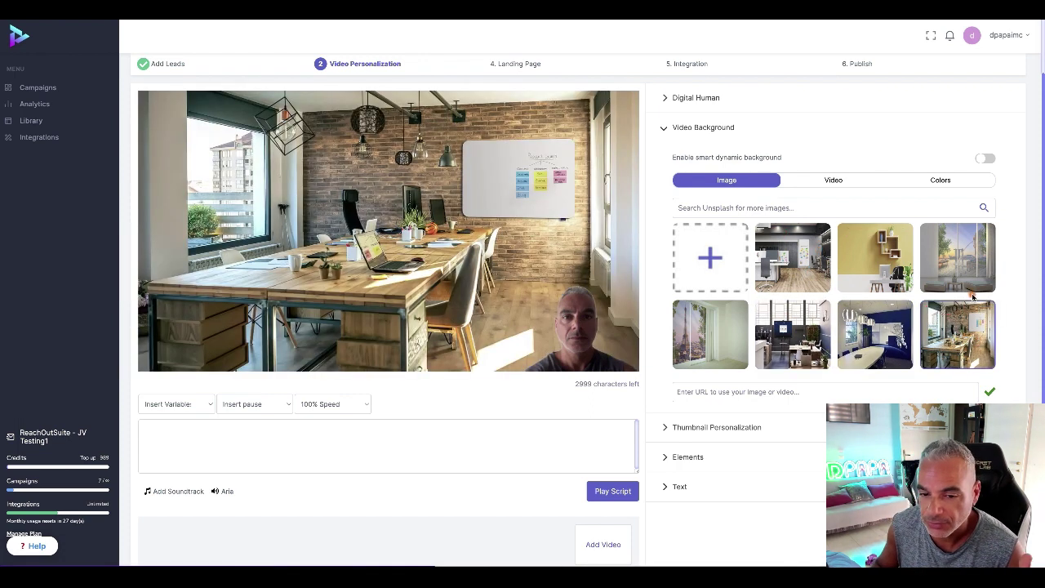
left_click(720, 346)
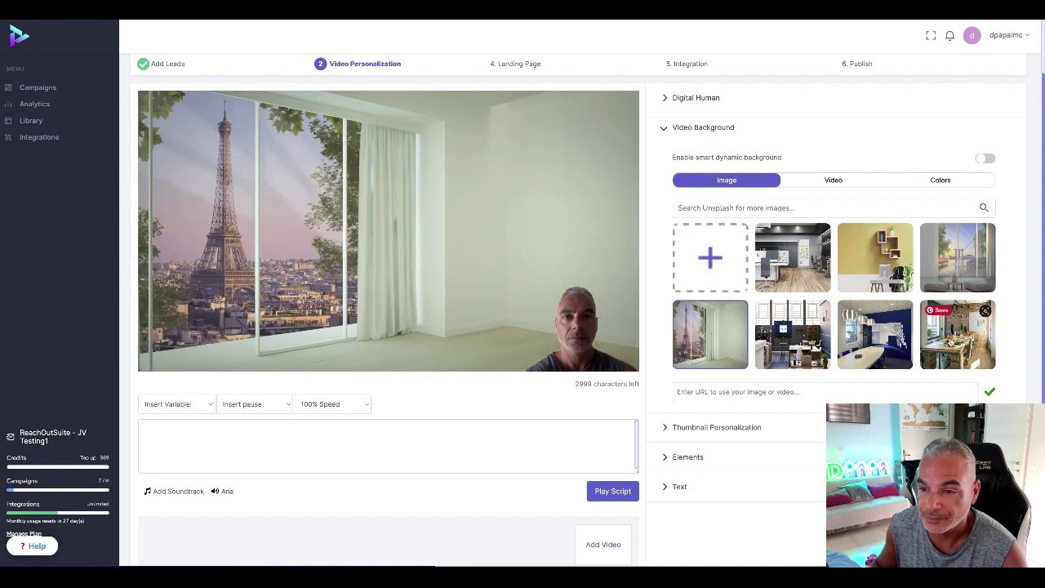
left_click(951, 328)
left_click(812, 183)
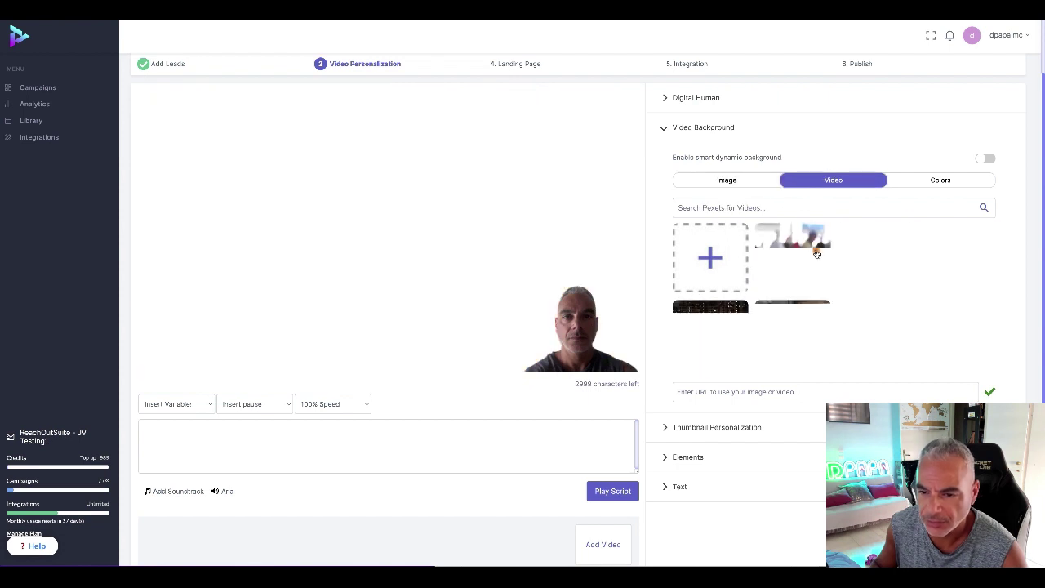
left_click(805, 260)
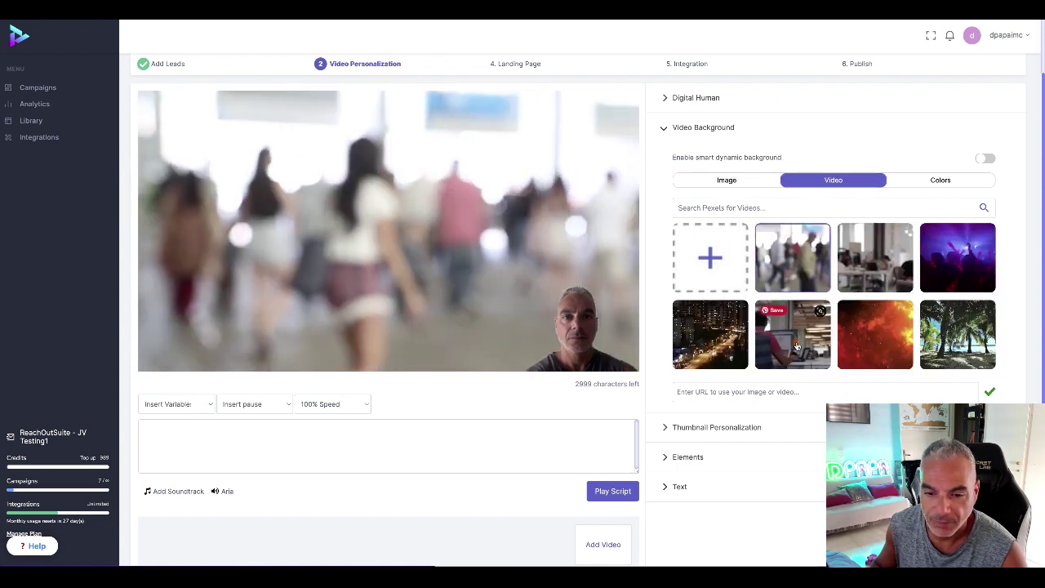
left_click(798, 346)
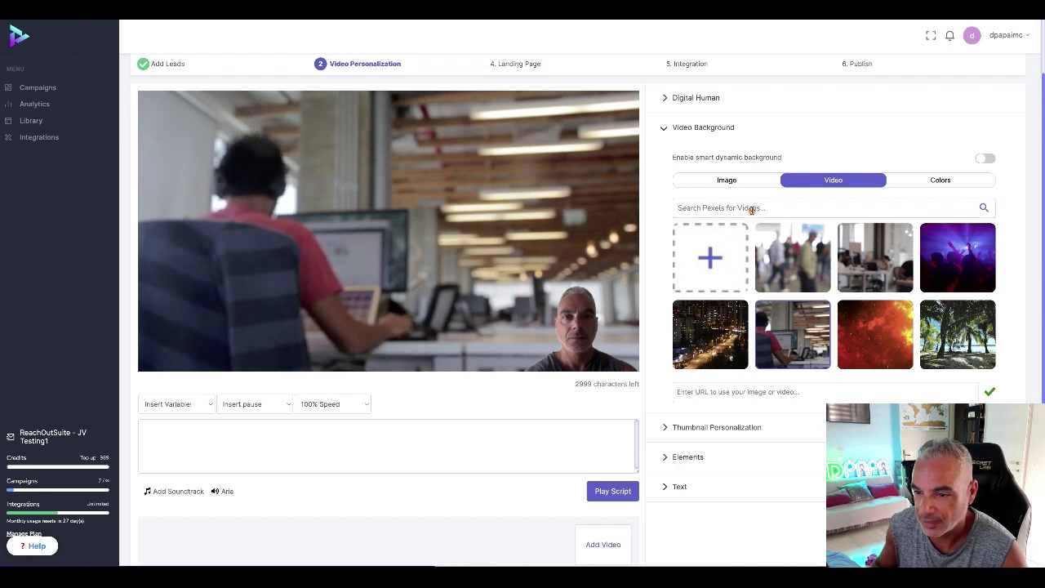
scroll(728, 350, "down", 2)
left_click(711, 342)
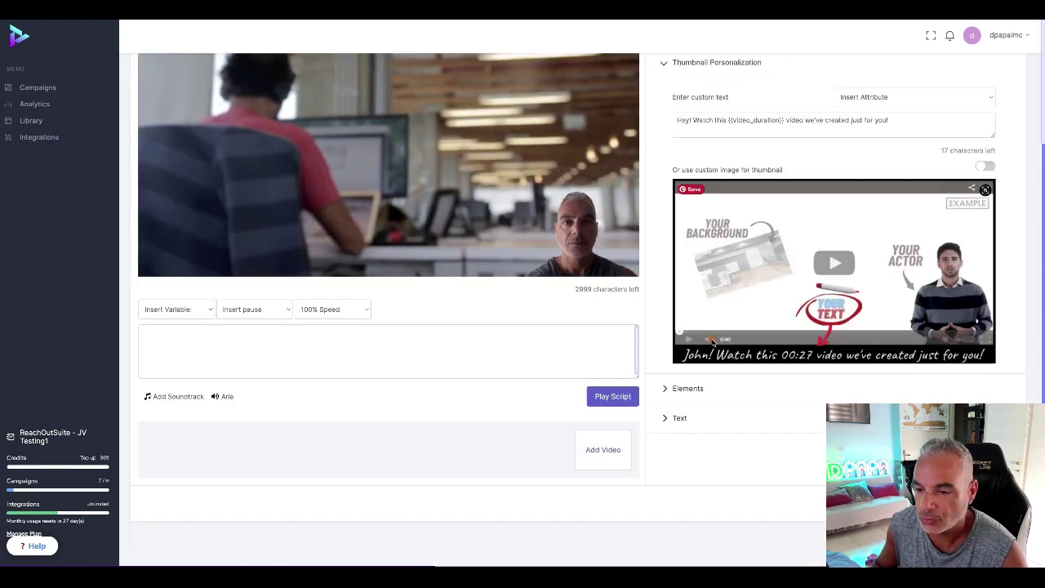
scroll(702, 375, "down", 1)
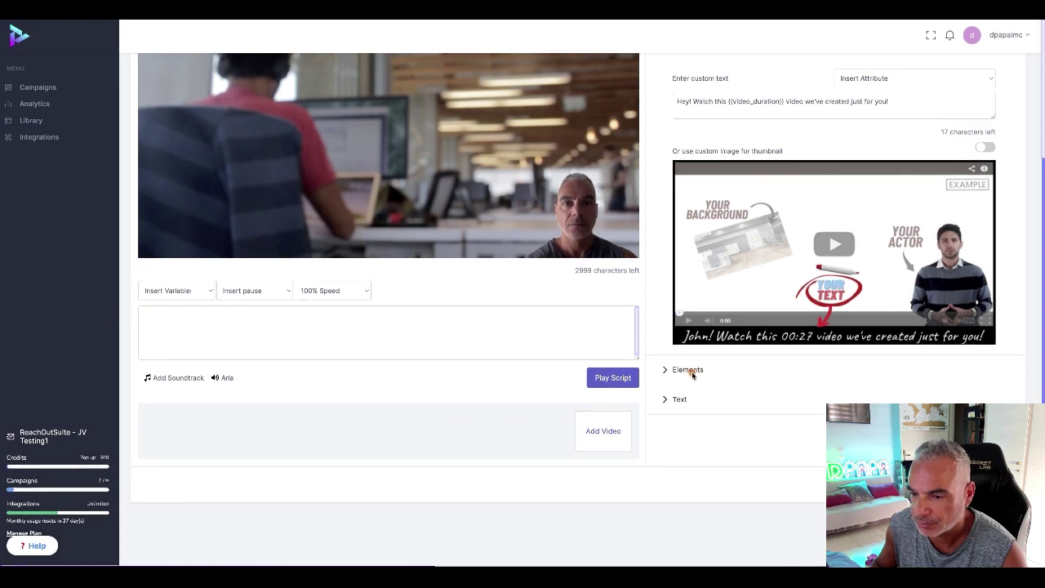
left_click(666, 368)
left_click(677, 137)
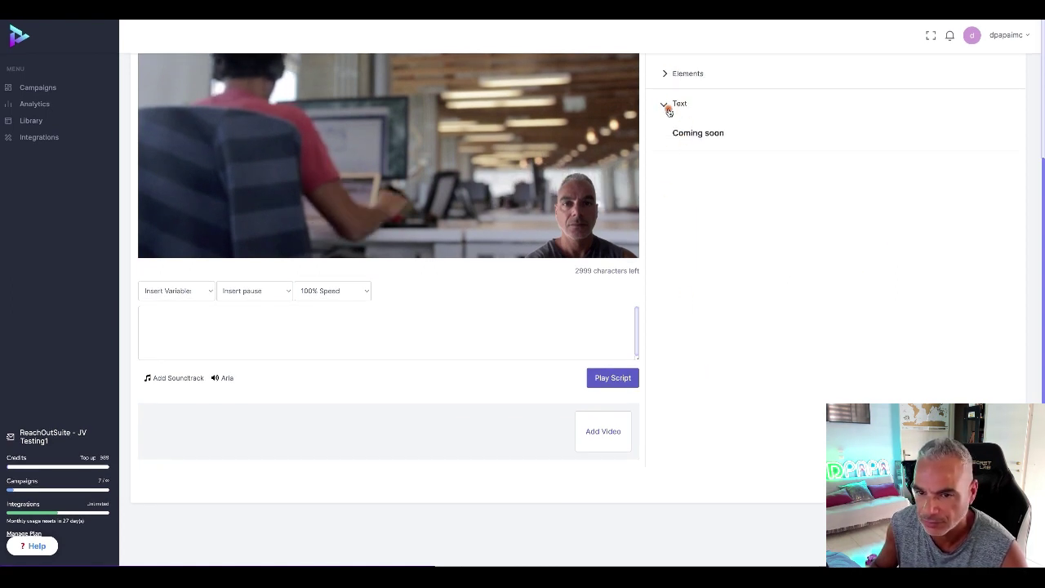
left_click(502, 313)
scroll(735, 122, "up", 2)
scroll(678, 167, "up", 2)
left_click(673, 155)
scroll(588, 220, "down", 1)
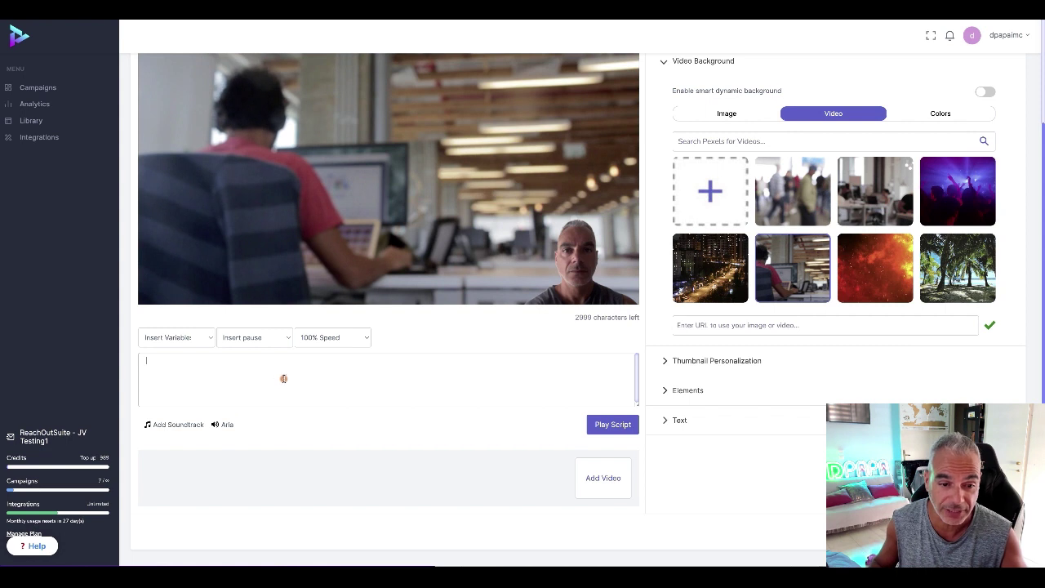
scroll(280, 376, "down", 1)
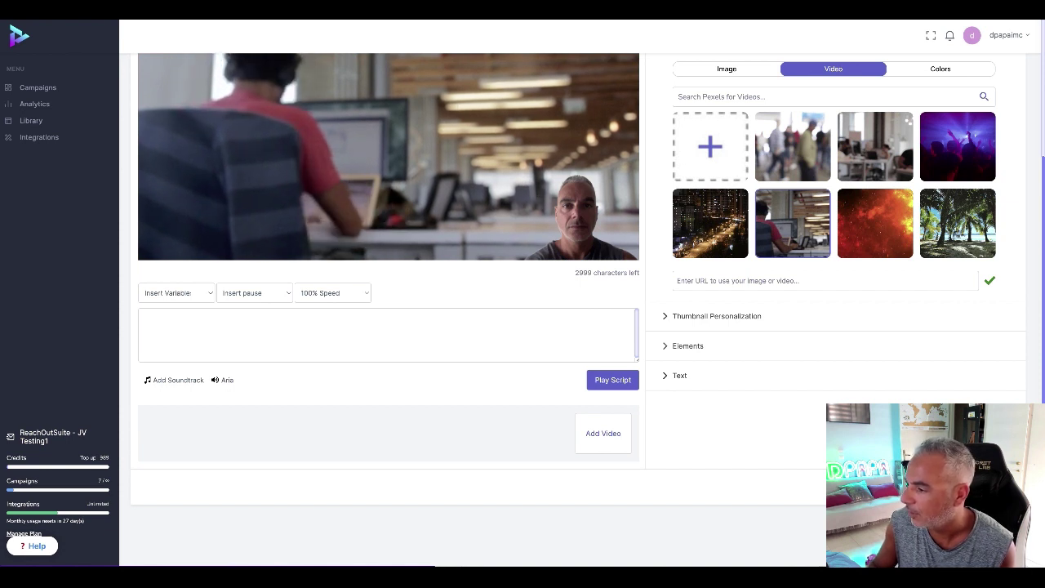
Step: Paste the prepared sales script into the script box and remove its blank lines
left_click(354, 336)
key("ctrl+v")
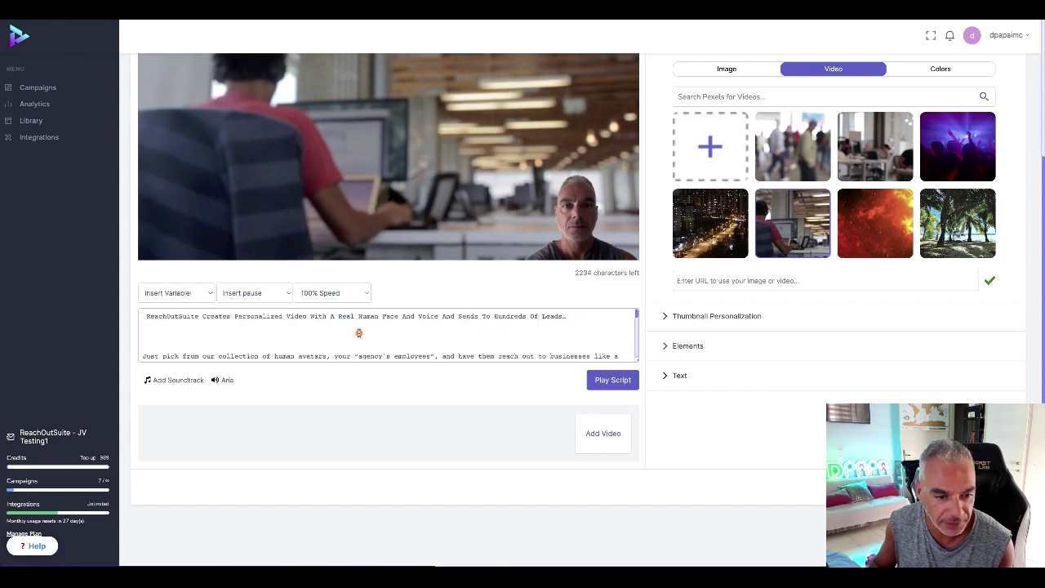
scroll(303, 335, "up", 5)
scroll(277, 367, "down", 3)
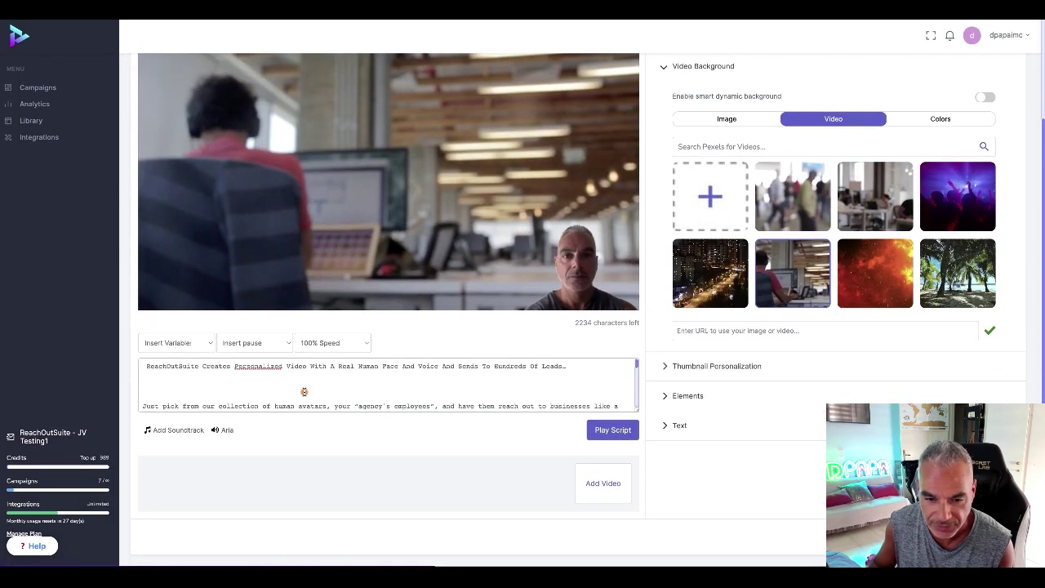
left_click(265, 382)
key("BackSpace")
key("BackSpace")
key("BackSpace")
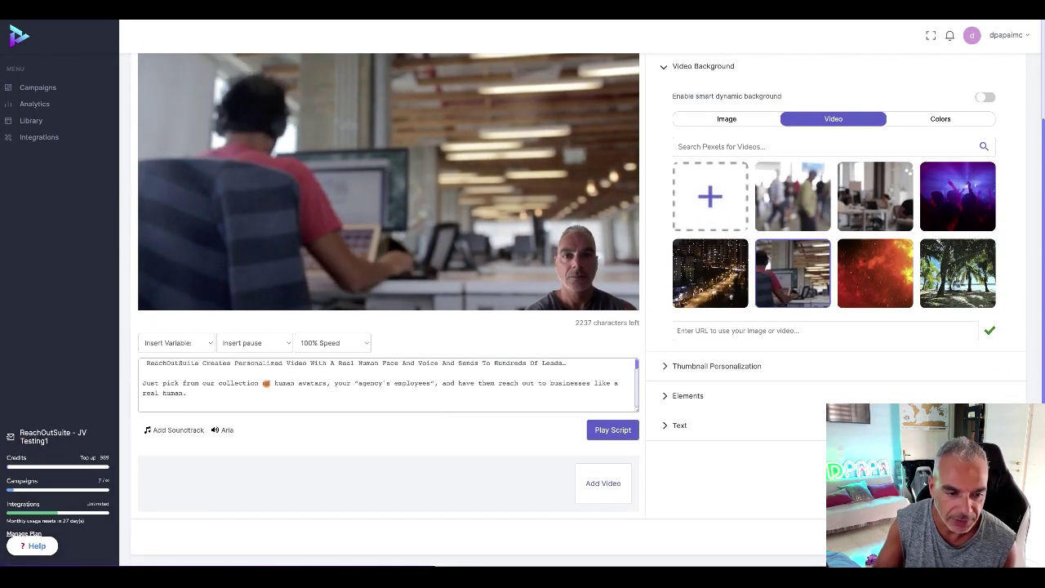
key("BackSpace")
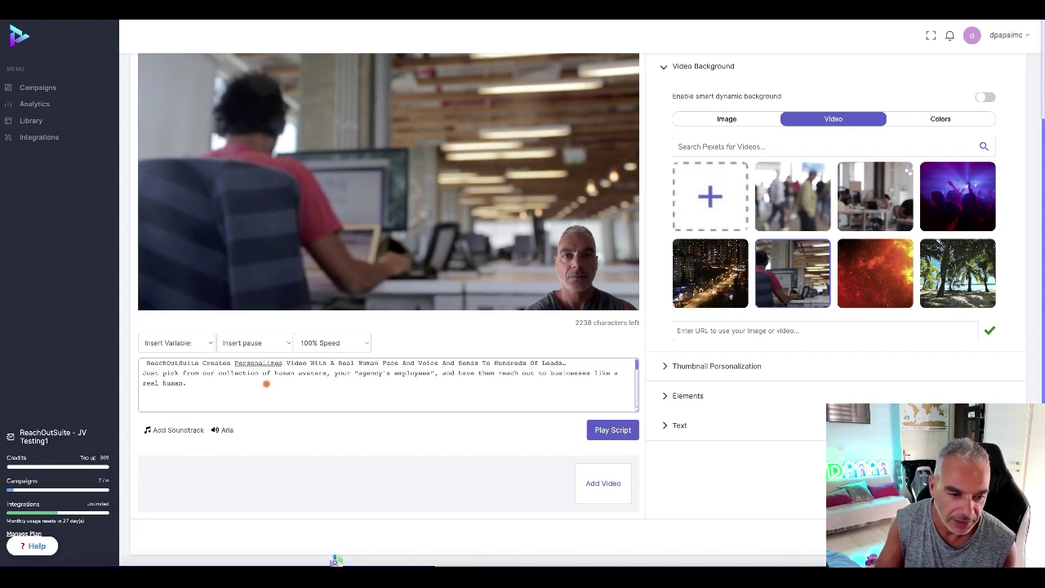
Step: Add the 'Hey guys and girls' greeting, ', which', and the 'Just like the one you're seeing right now!' aside
type("S Hey guys and girls....I'm about to show you")
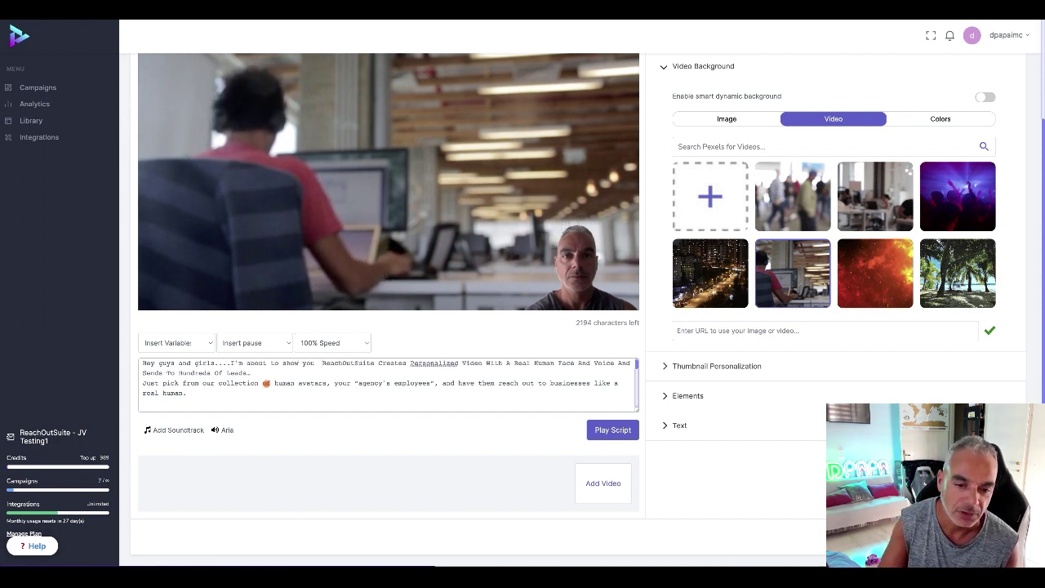
key("BackSpace")
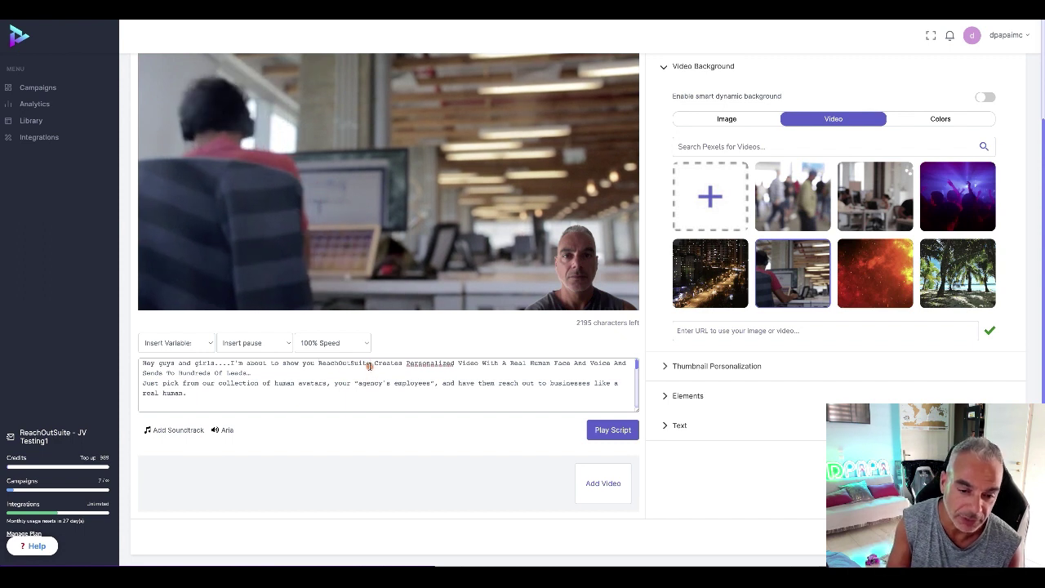
type(", which")
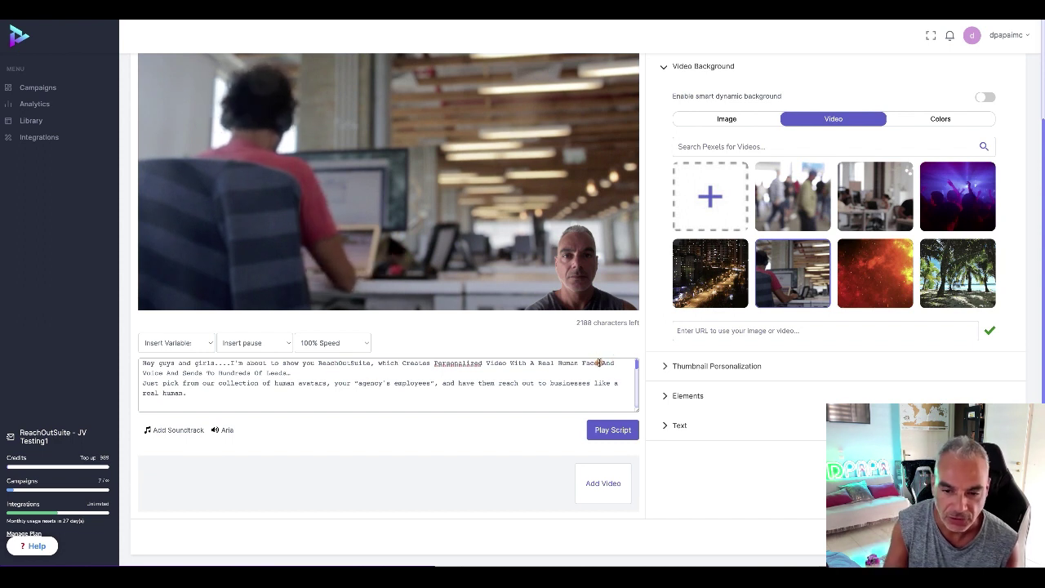
left_click(598, 363)
type("Just li")
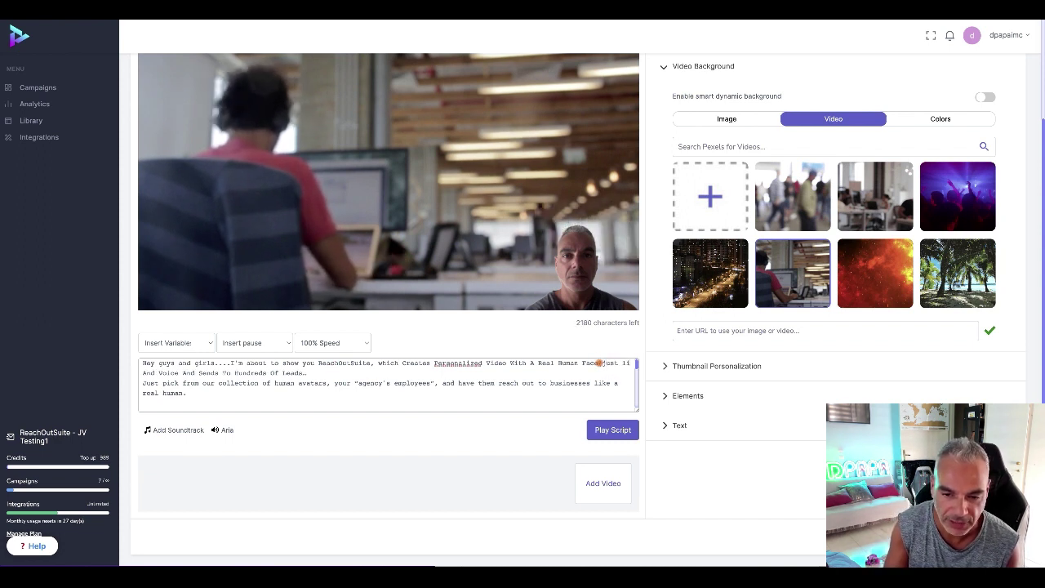
type("ke the one you're seeing right now!")
key("Return")
key("BackSpace")
key("BackSpace")
key("BackSpace")
type(".")
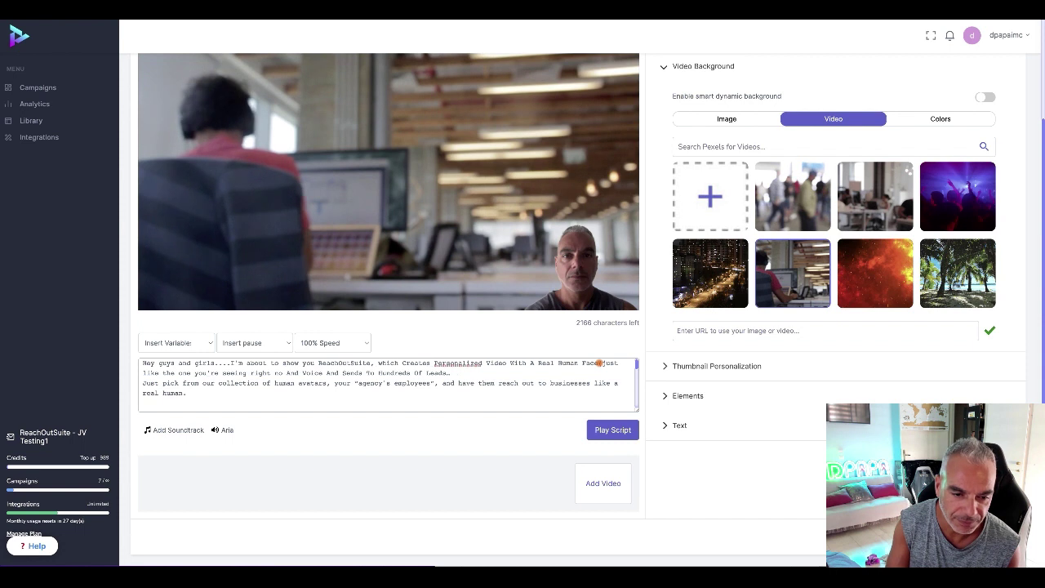
key("BackSpace")
type("w!")
key("Return")
key("Return")
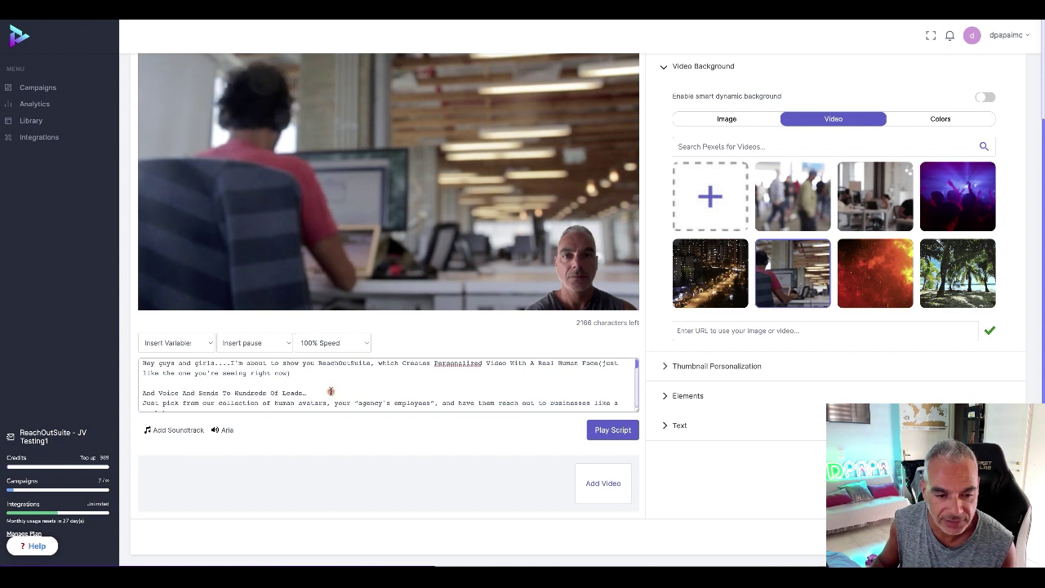
Step: Insert 'Out' after 'Sends', add a blank line before 'Just pick', and select the whole script
left_click(221, 394)
type("Out")
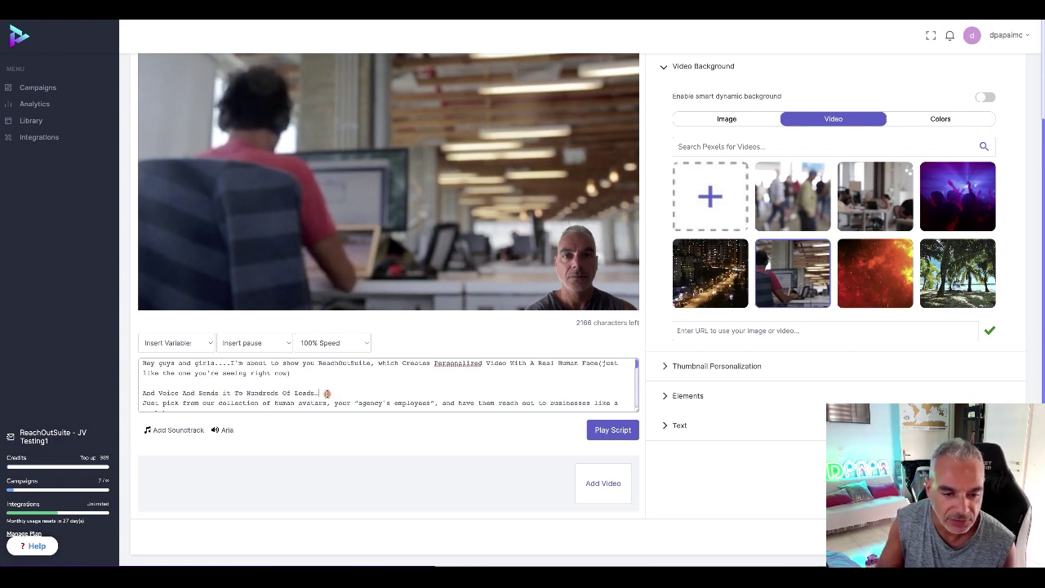
key("Return")
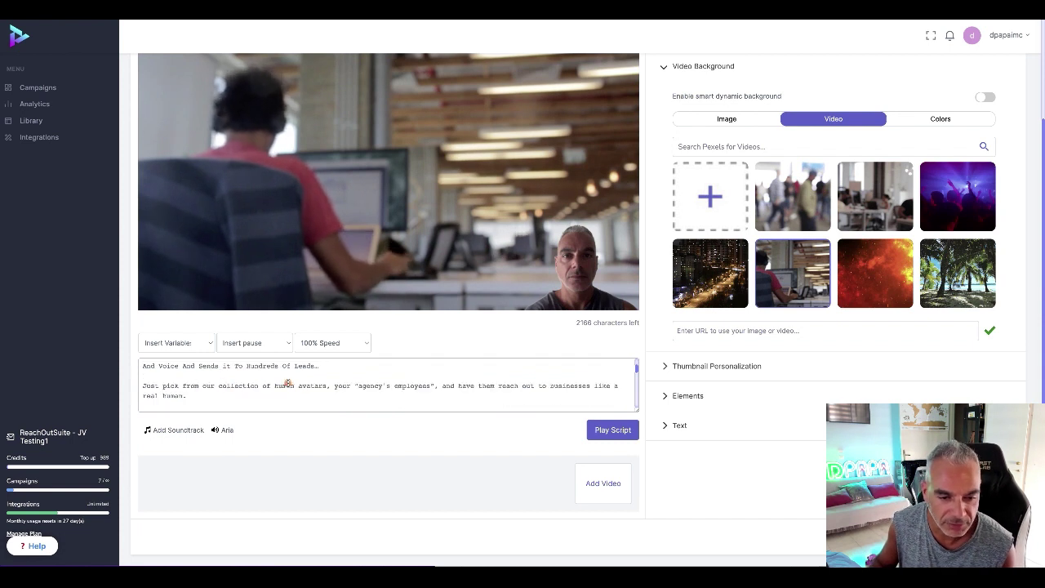
scroll(245, 384, "up", 5)
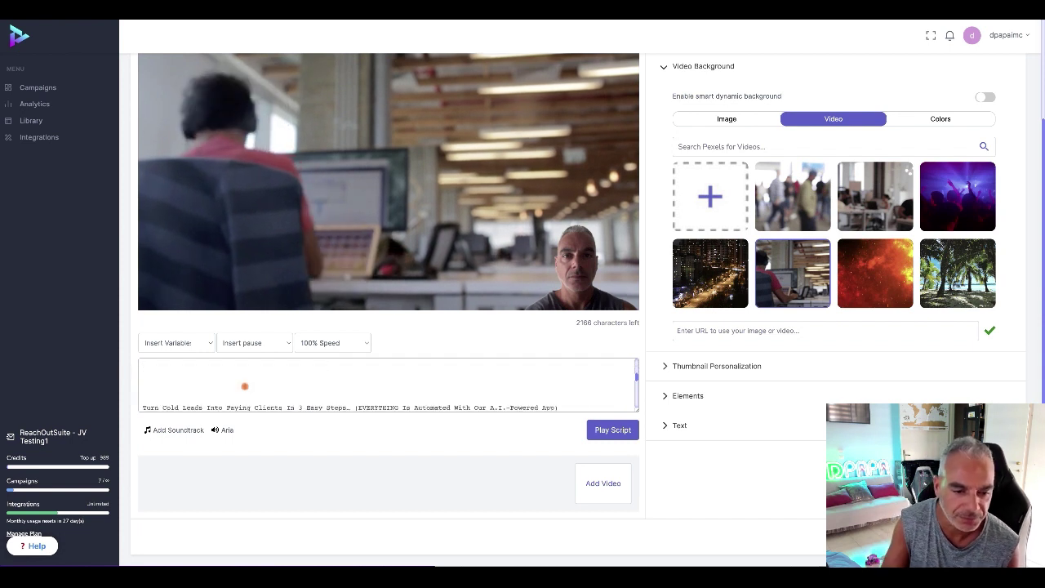
left_click_drag(174, 384, 461, 498)
left_click(462, 497)
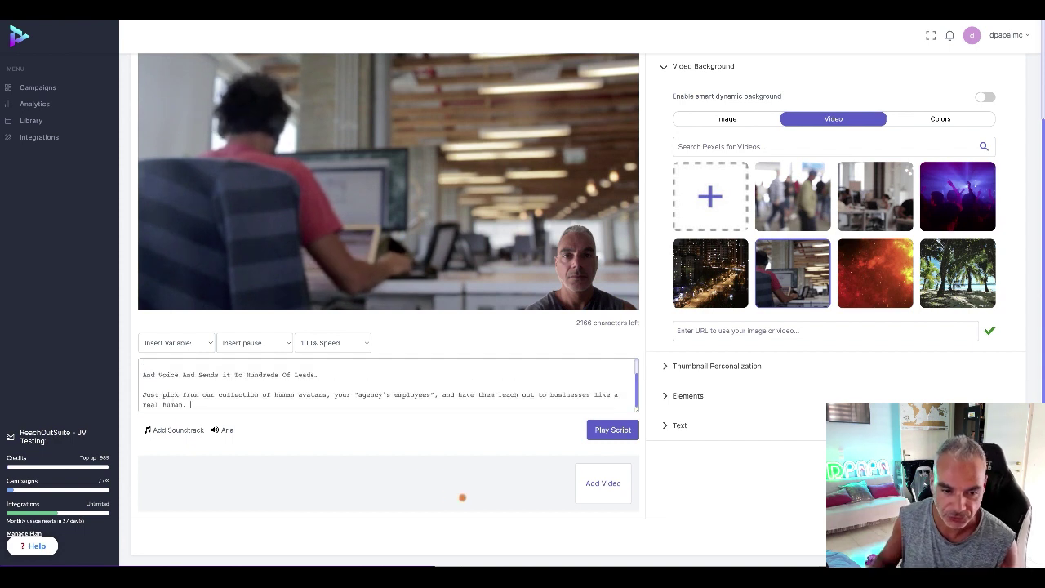
left_click(352, 344)
left_click(252, 343)
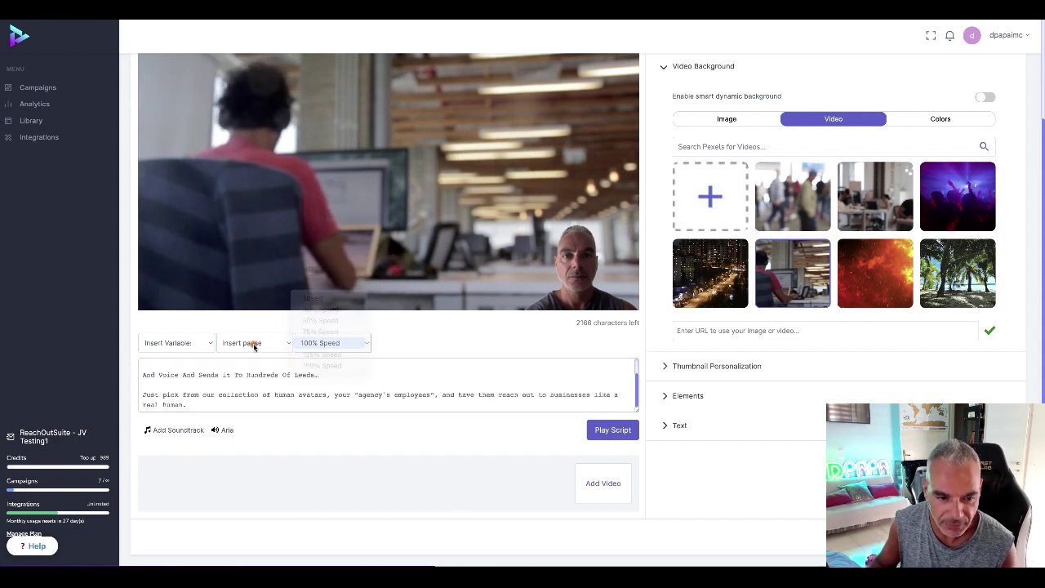
left_click(253, 354)
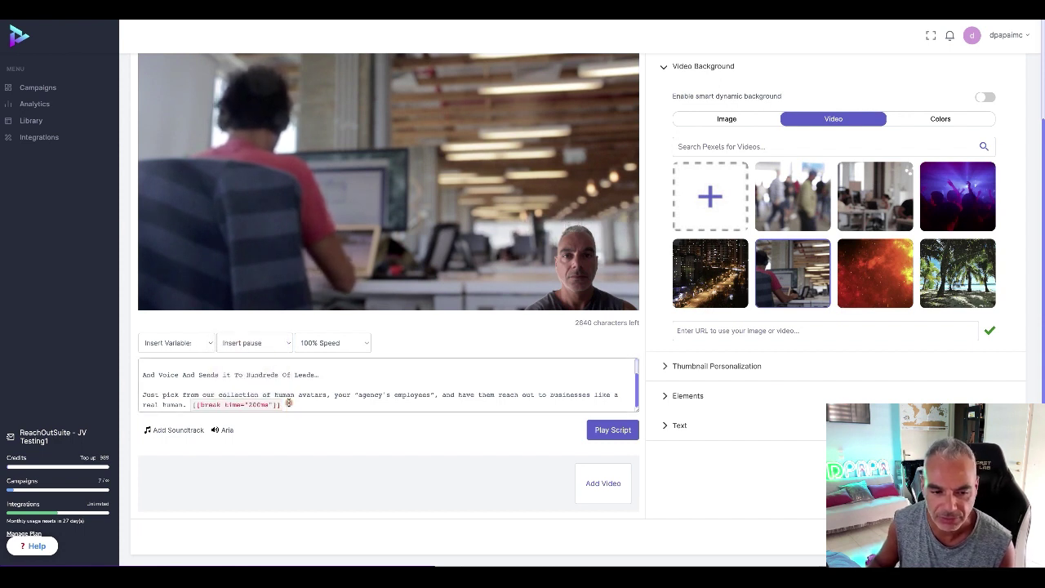
left_click_drag(281, 405, 194, 405)
left_click(191, 405)
key("BackSpace")
key("BackSpace")
key("BackSpace")
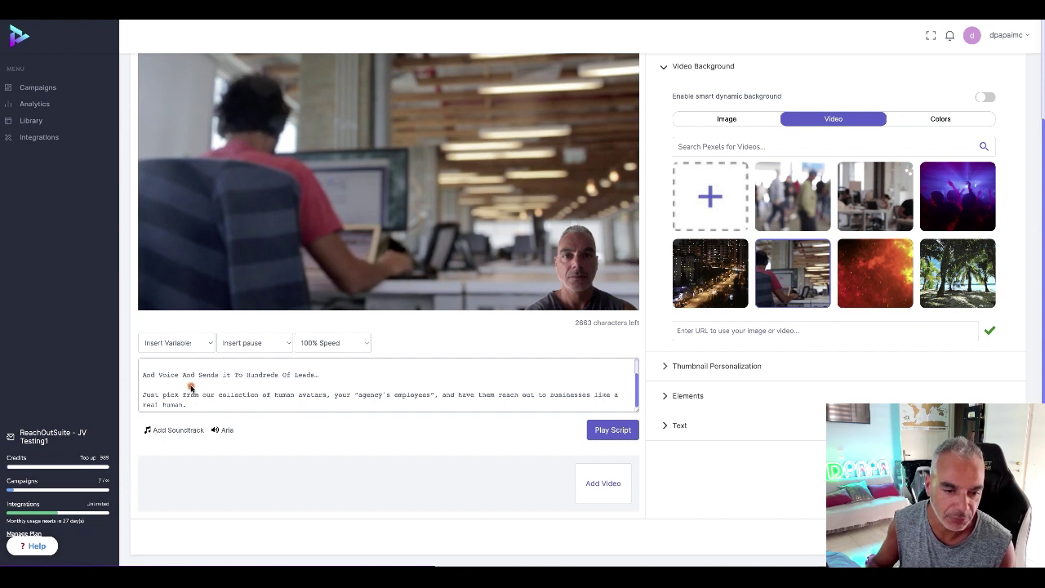
left_click(255, 344)
left_click(260, 344)
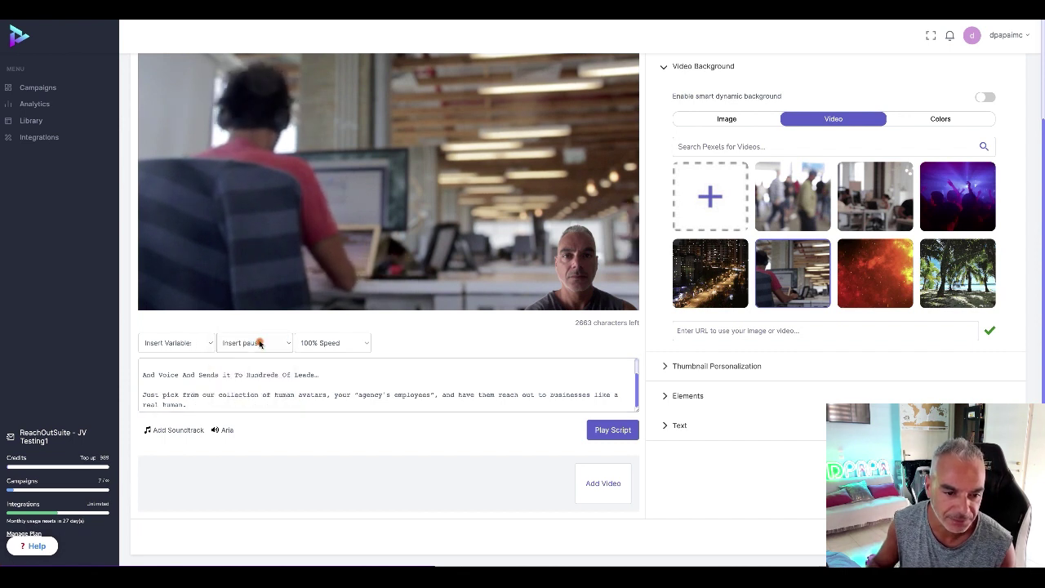
left_click(200, 344)
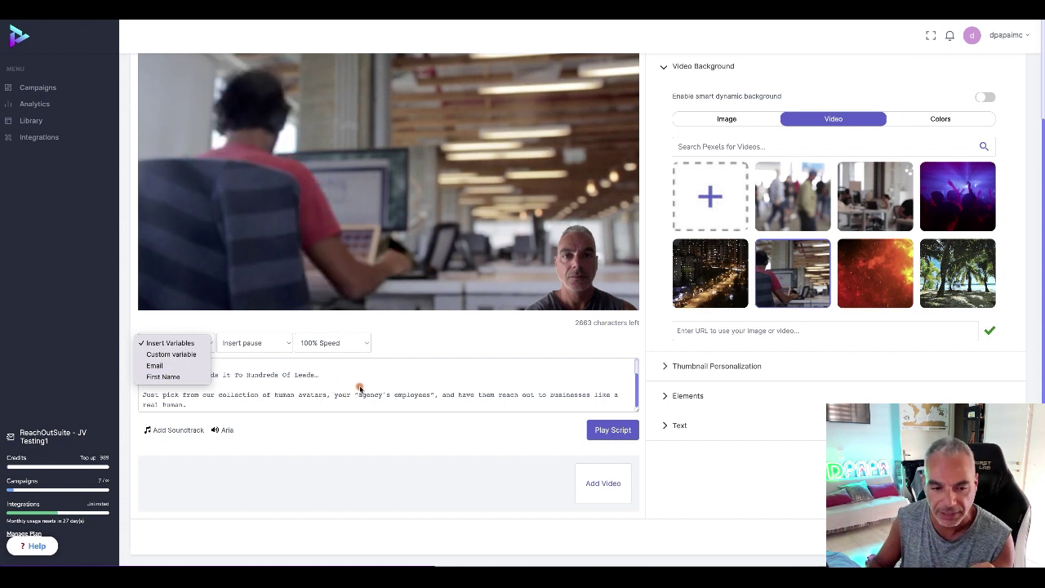
scroll(213, 371, "up", 3)
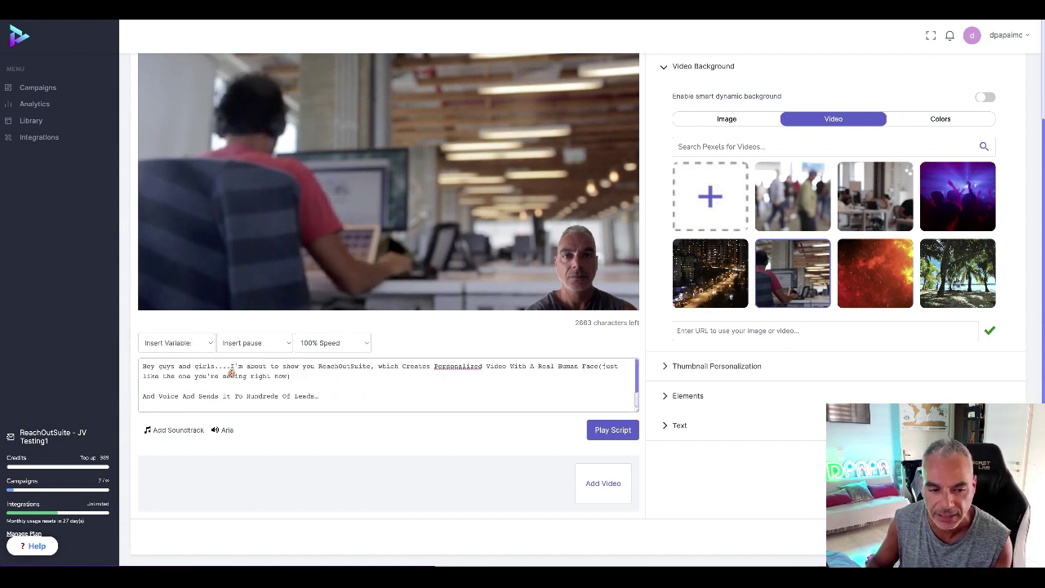
scroll(232, 372, "down", 2)
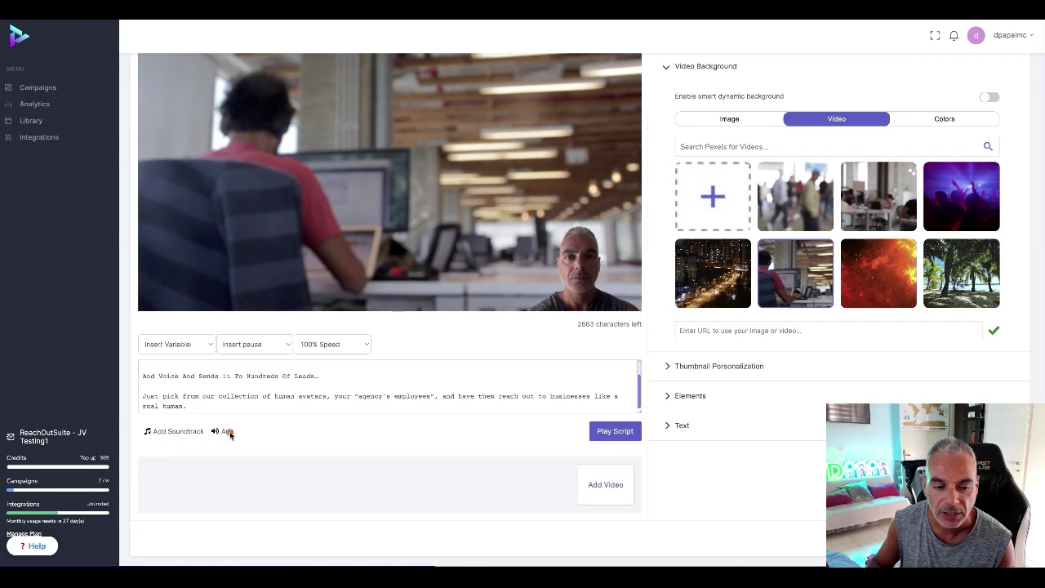
Step: Open the narration voice picker and browse the language list, keeping English (US)
left_click(227, 431)
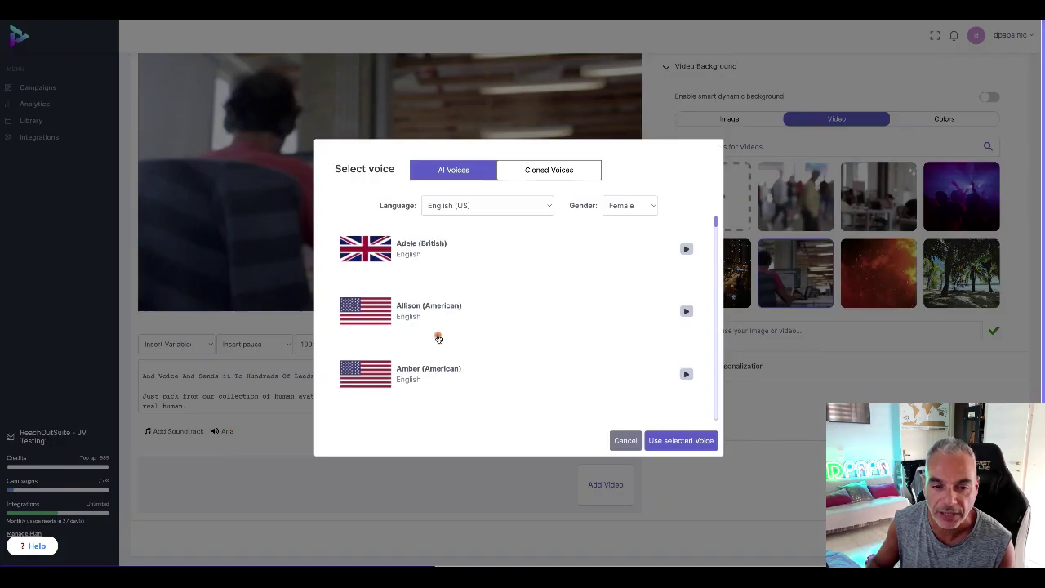
left_click(483, 210)
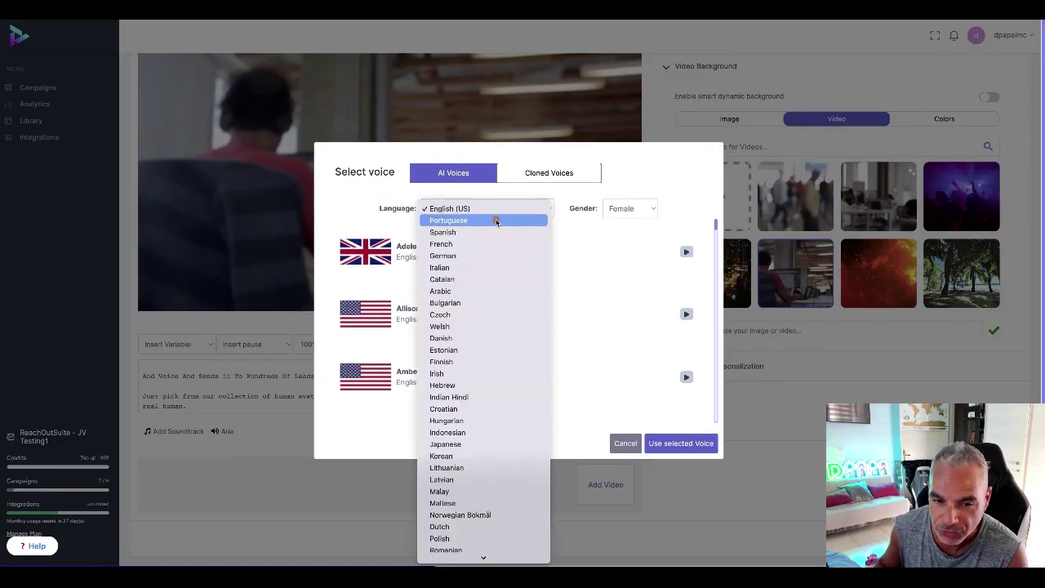
scroll(496, 221, "down", 3)
scroll(495, 220, "down", 3)
scroll(482, 163, "down", 2)
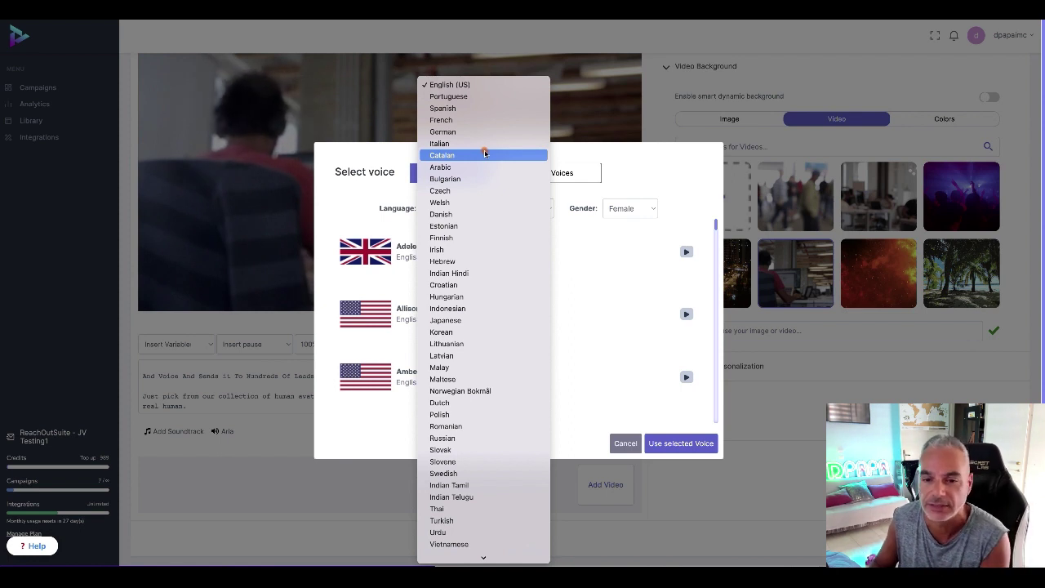
left_click(558, 251)
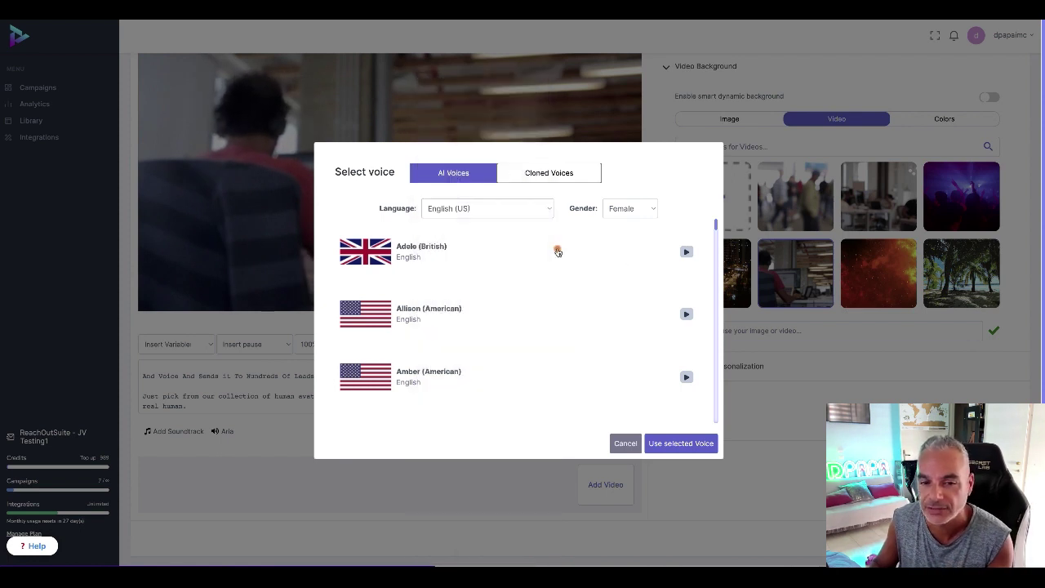
Step: Check the Cloned Voices tab, then return to the English (US) AI voices
left_click(552, 173)
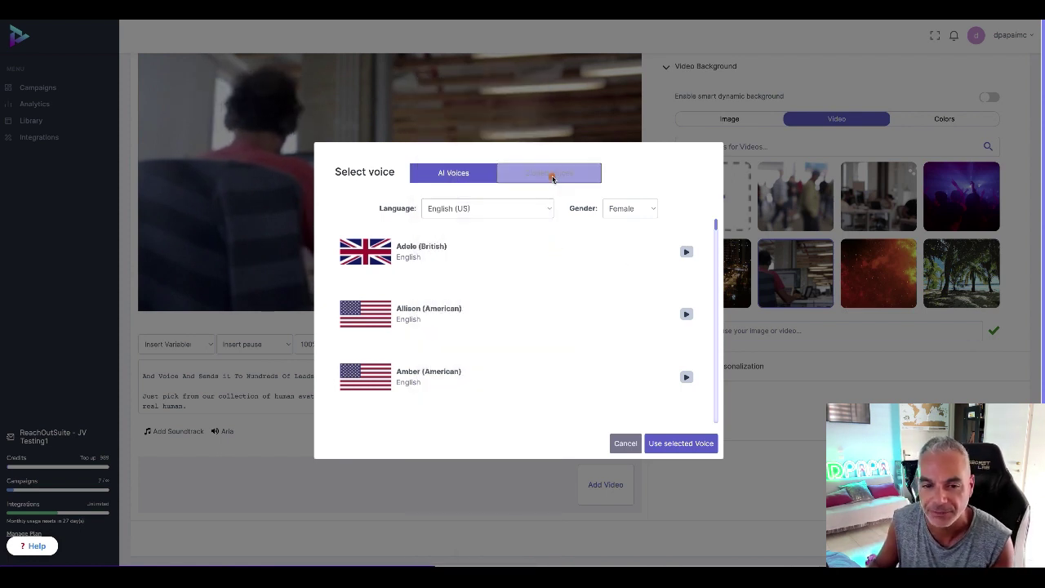
left_click(483, 178)
left_click(481, 210)
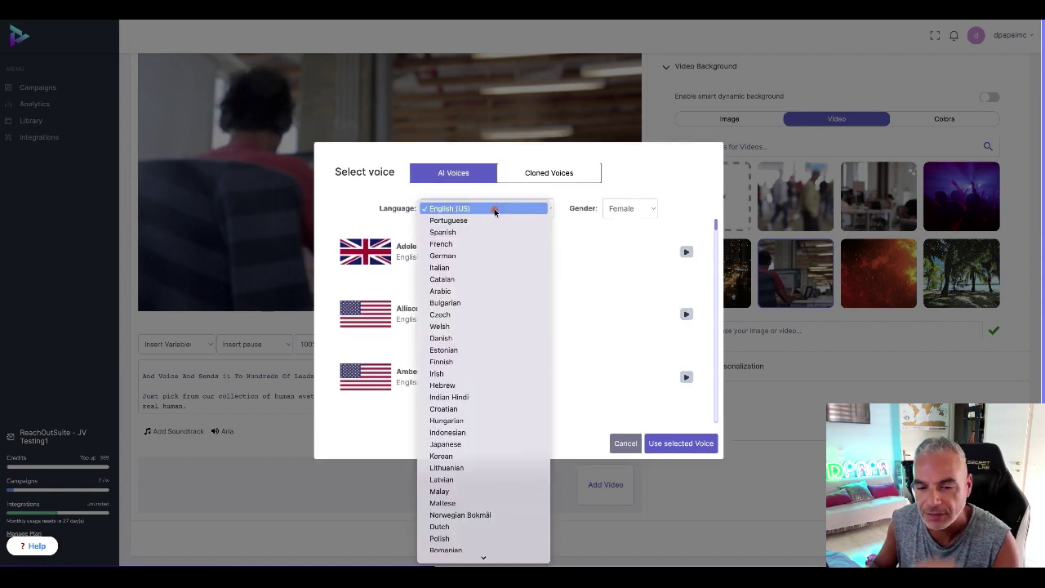
left_click(643, 210)
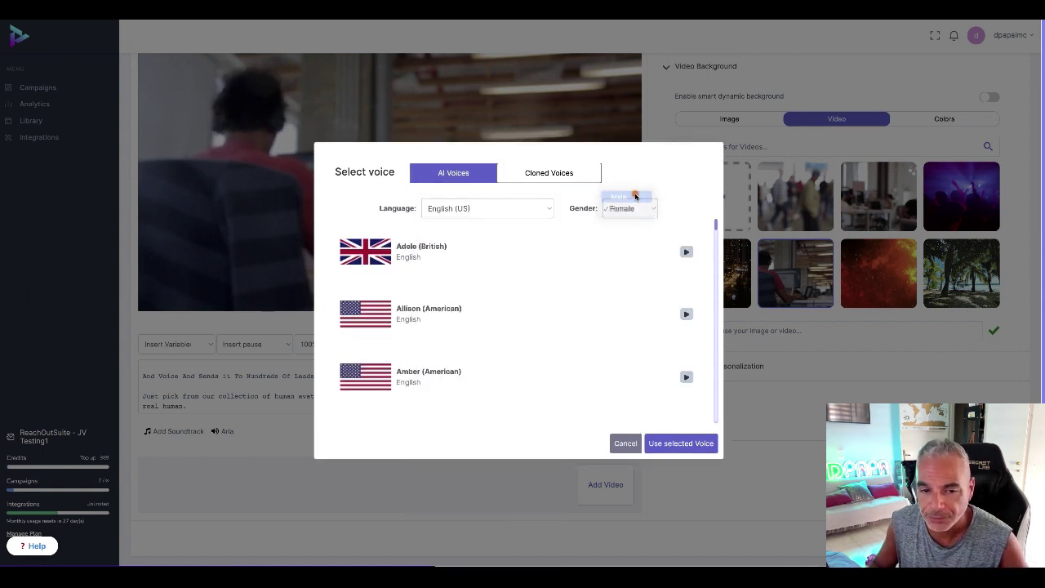
Step: Filter to male voices and audition Christopher, Brandon and Charlie
left_click(633, 197)
scroll(455, 278, "down", 1)
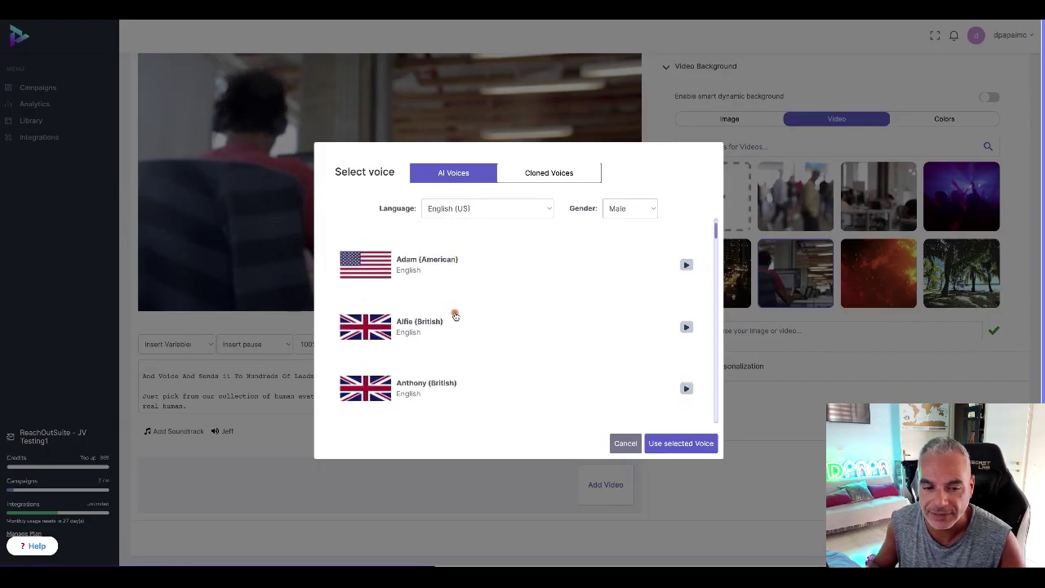
scroll(453, 311, "down", 5)
scroll(457, 286, "down", 1)
scroll(443, 286, "down", 1)
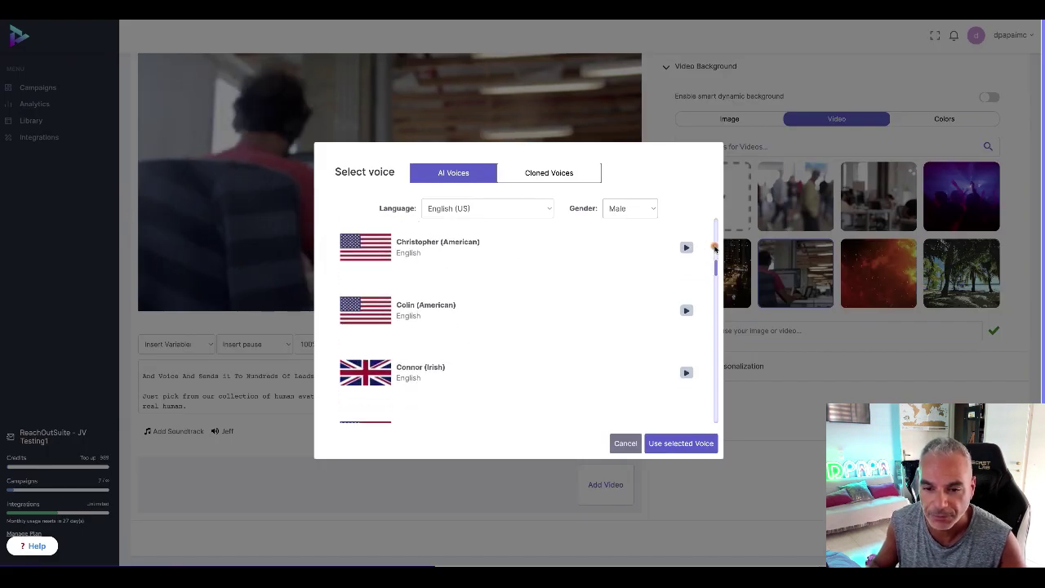
left_click(686, 250)
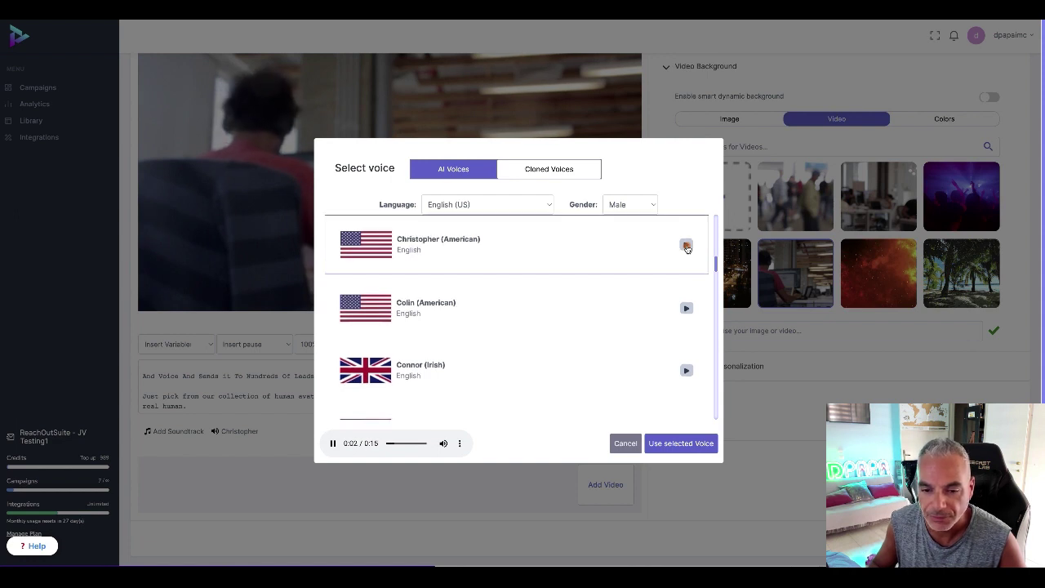
scroll(677, 249, "up", 2)
scroll(625, 297, "up", 1)
scroll(625, 299, "up", 1)
scroll(621, 308, "up", 1)
left_click(618, 316)
scroll(645, 343, "down", 1)
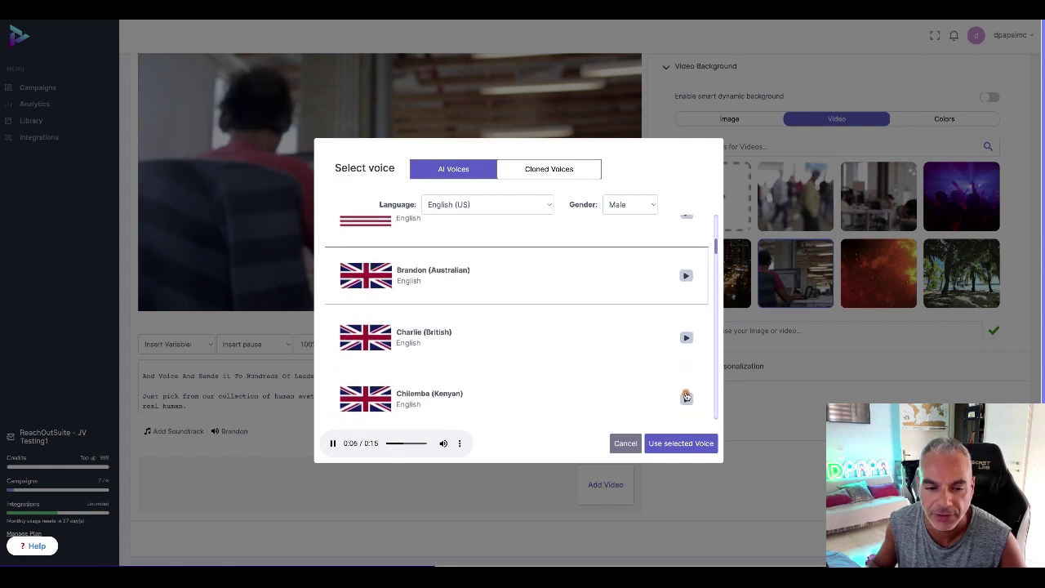
left_click(687, 339)
scroll(665, 351, "up", 1)
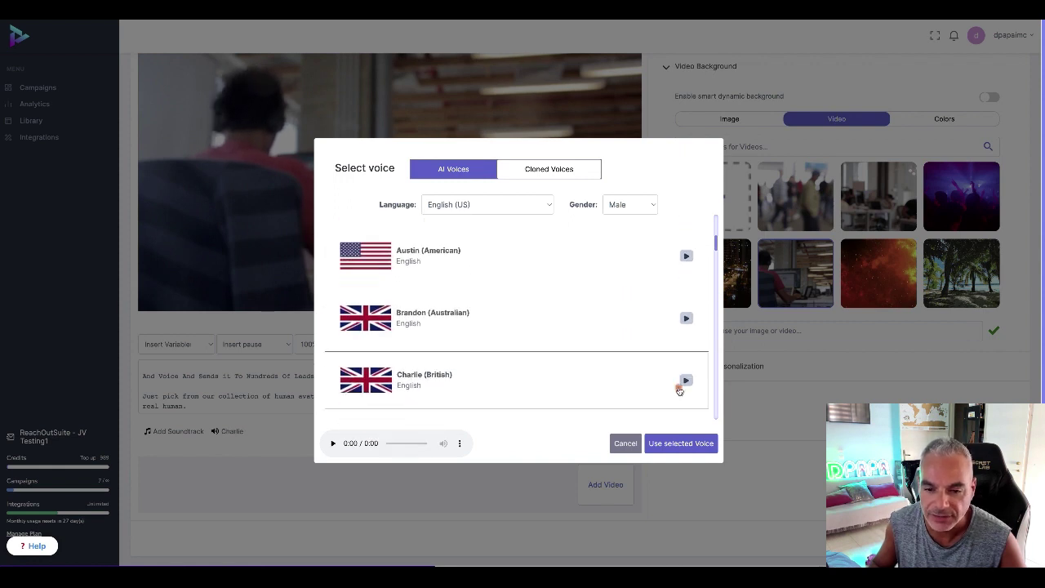
left_click(685, 382)
scroll(653, 335, "up", 1)
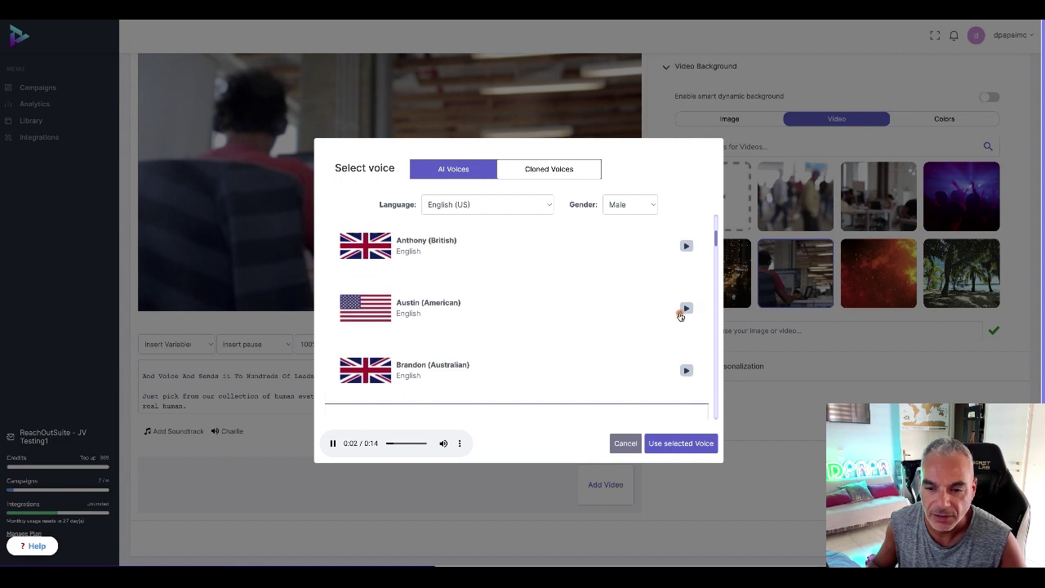
Step: Audition the Austin, Adam, Connor and Corey voices
left_click(685, 307)
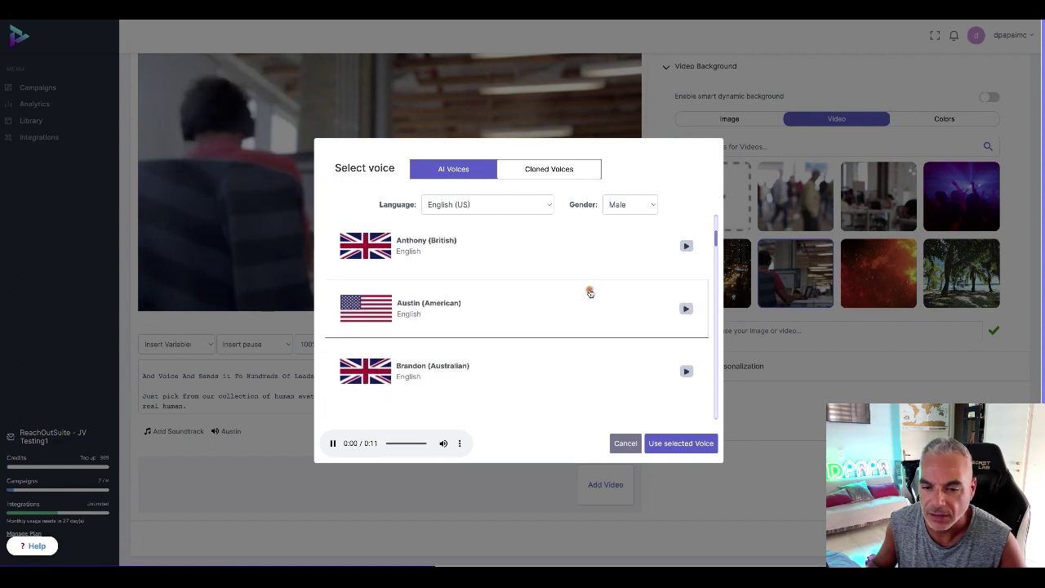
scroll(685, 311, "up", 1)
scroll(685, 312, "up", 2)
left_click(686, 311)
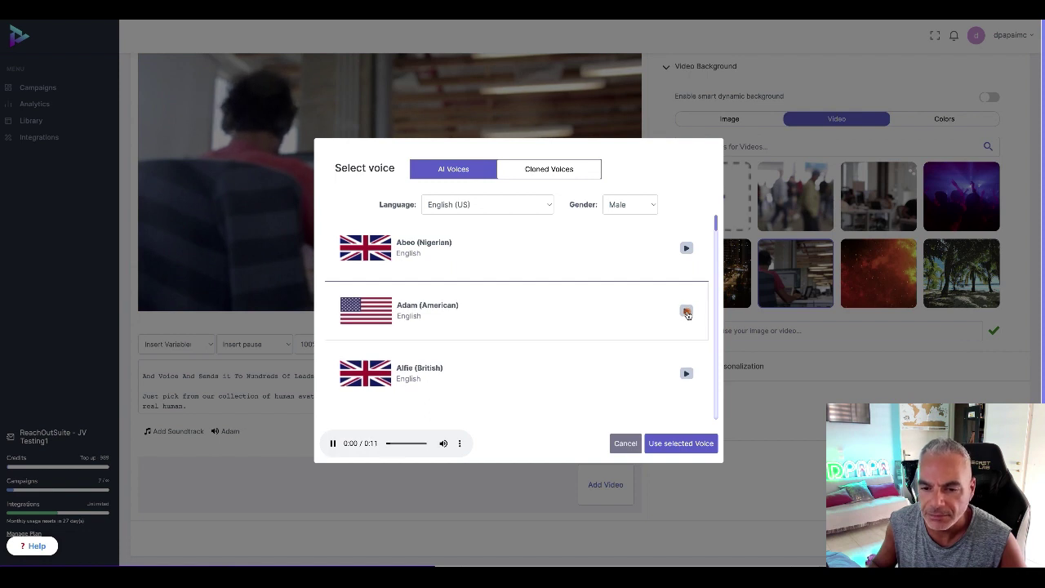
scroll(673, 318, "down", 5)
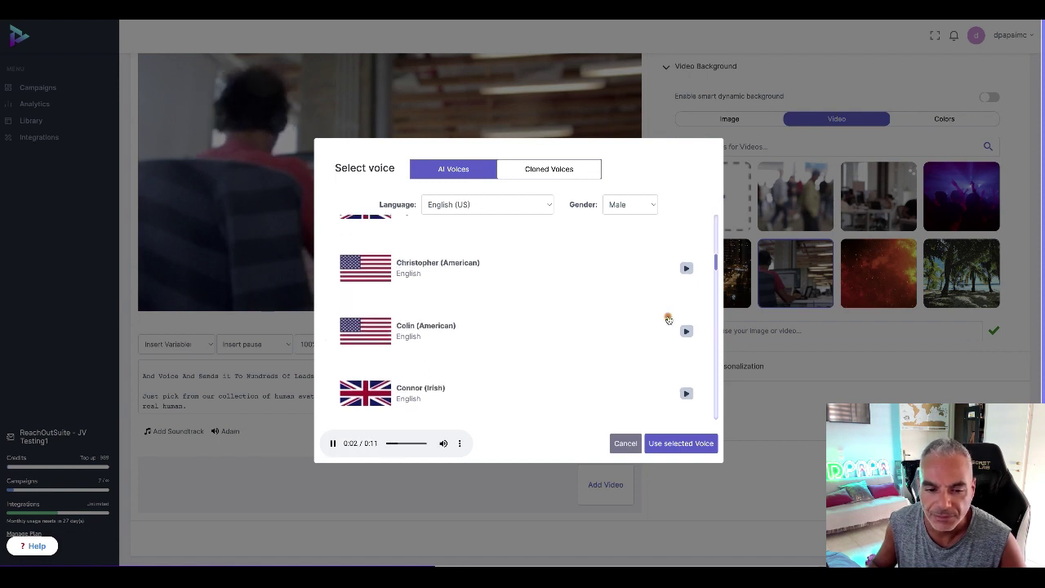
scroll(665, 320, "down", 1)
scroll(660, 319, "down", 2)
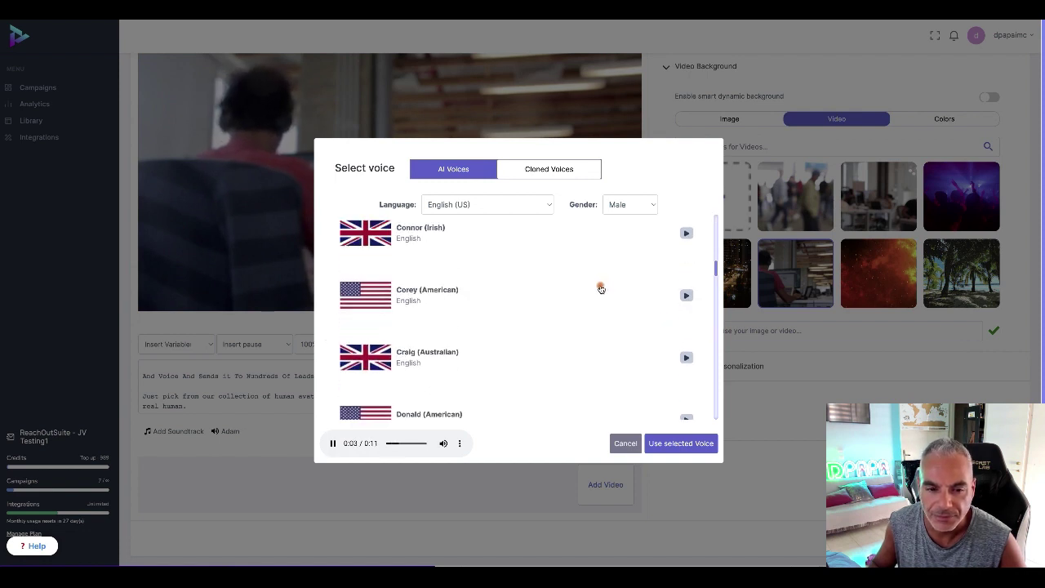
left_click(684, 239)
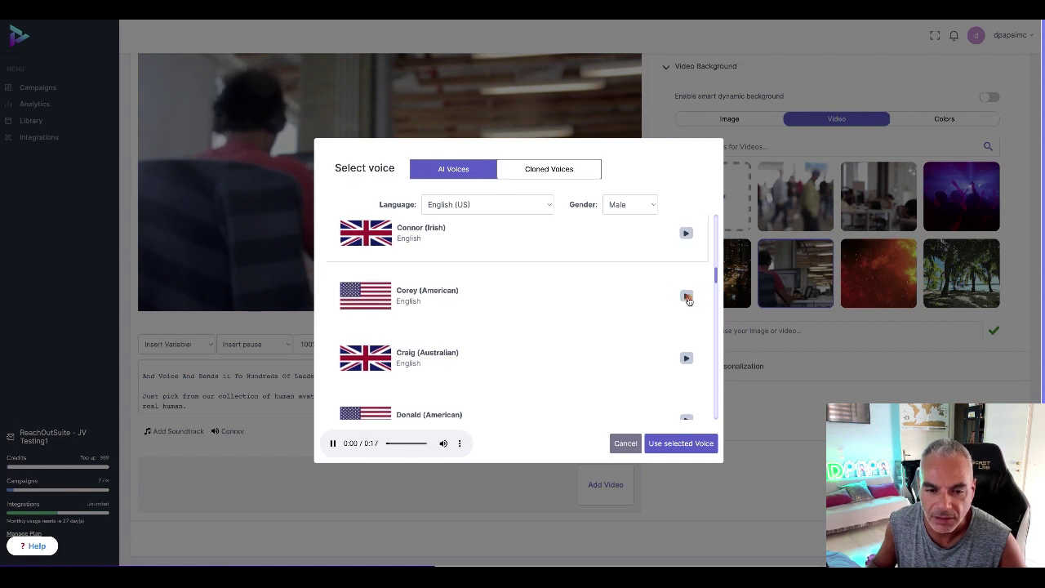
left_click(687, 298)
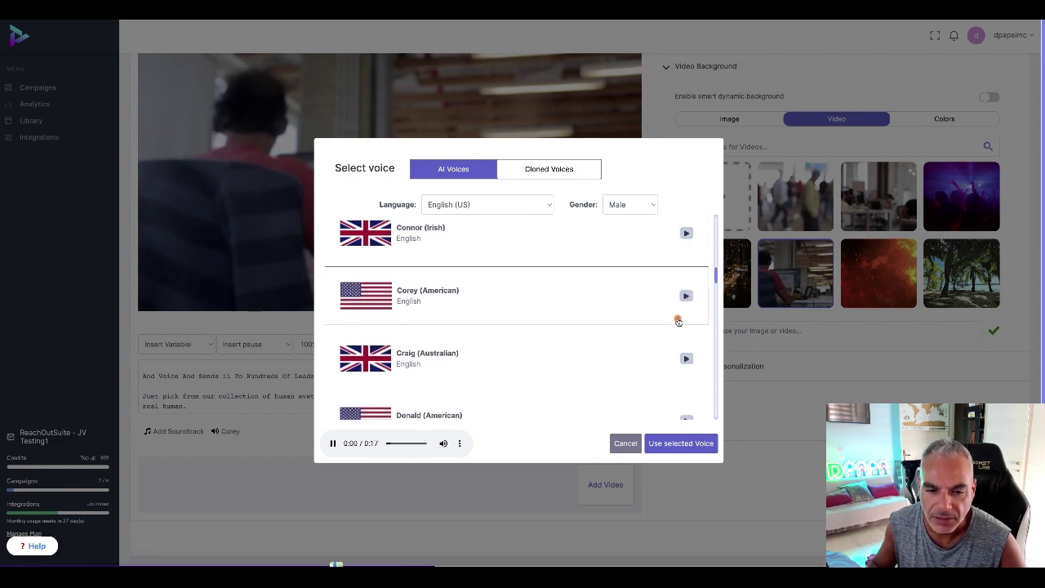
scroll(679, 325, "down", 1)
Step: Select Donald (American) and confirm it as the narration voice
left_click(587, 312)
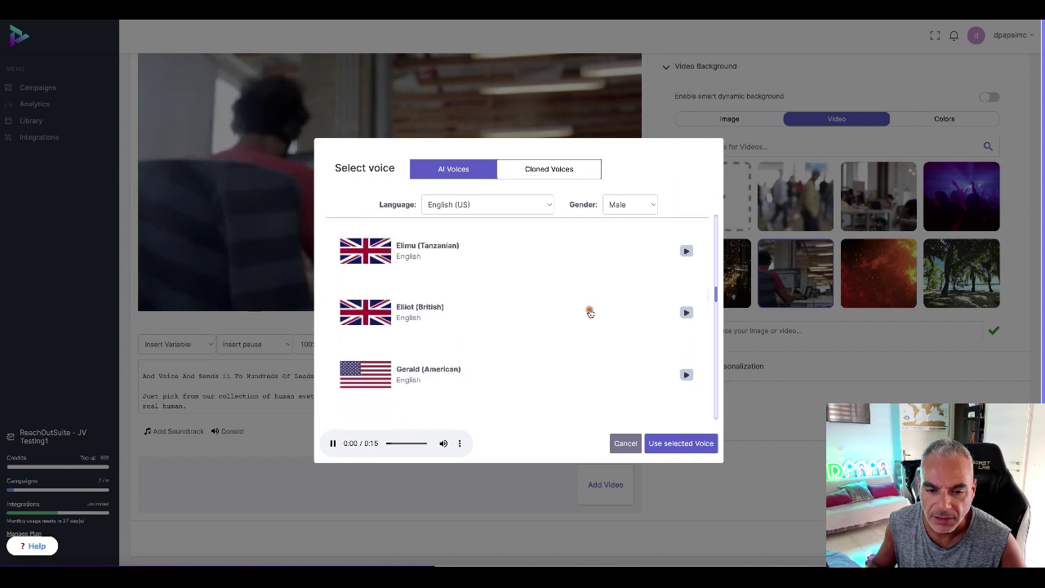
scroll(571, 312, "down", 1)
scroll(666, 362, "down", 1)
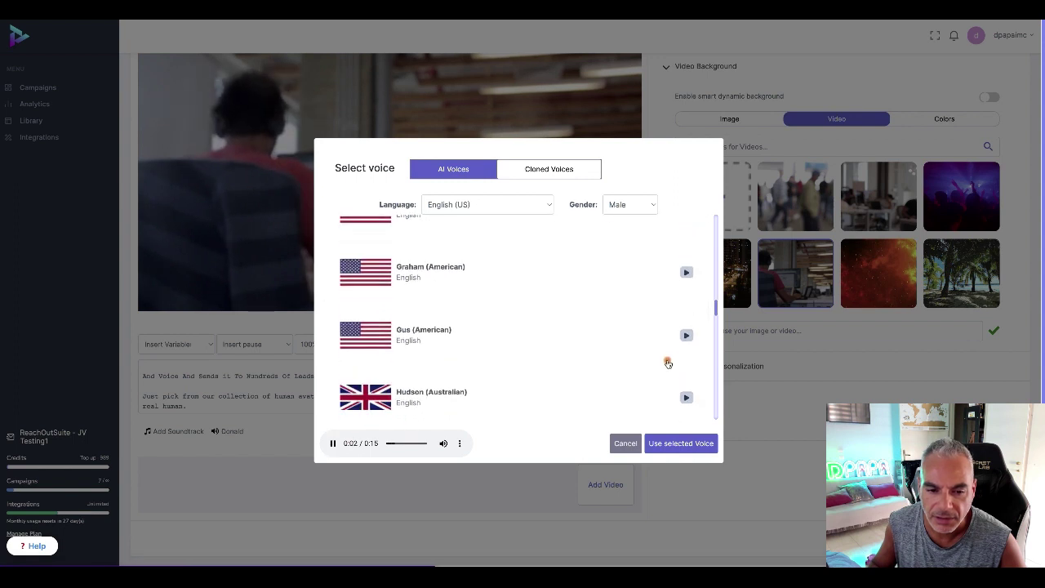
scroll(625, 303, "down", 1)
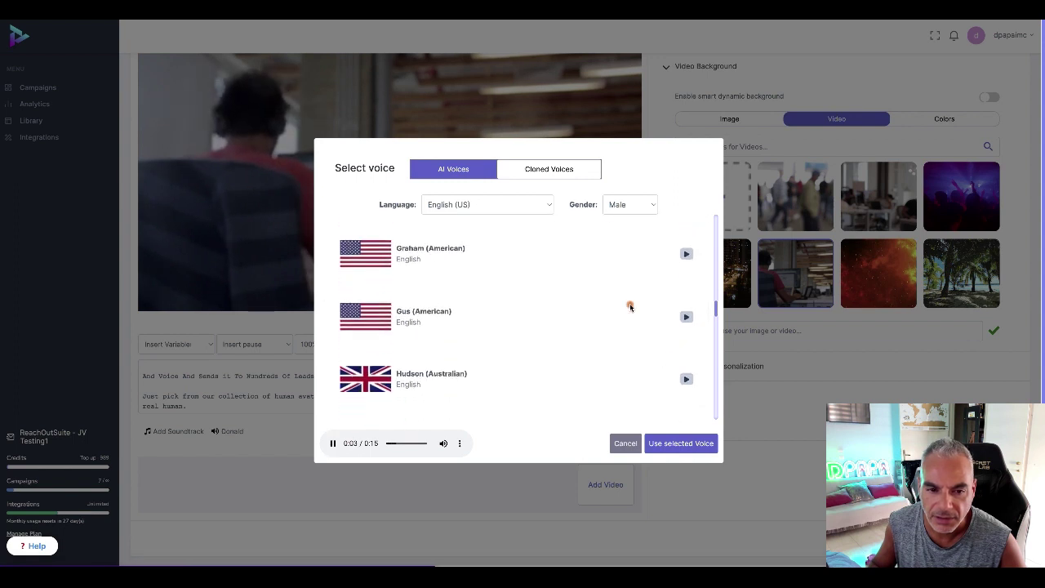
left_click(677, 443)
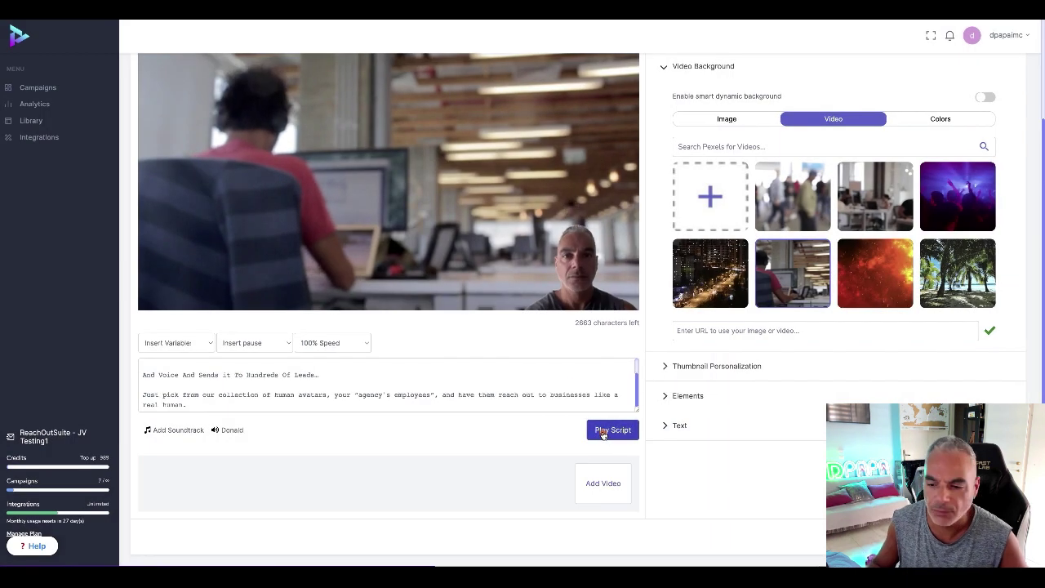
Step: Play the script in Donald's voice and move on to the Landing Page step
left_click(604, 430)
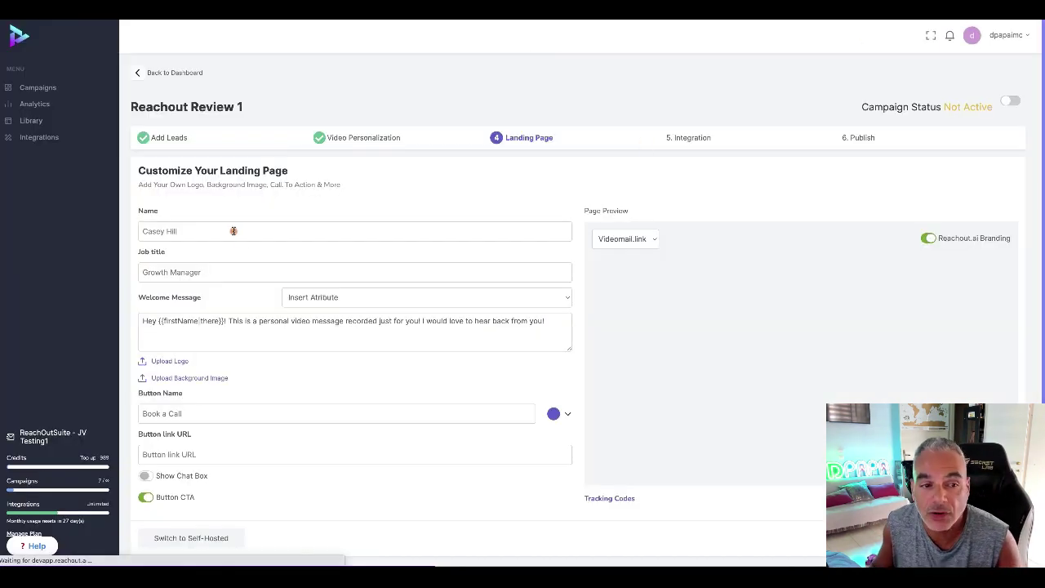
left_click(233, 231)
left_click(304, 201)
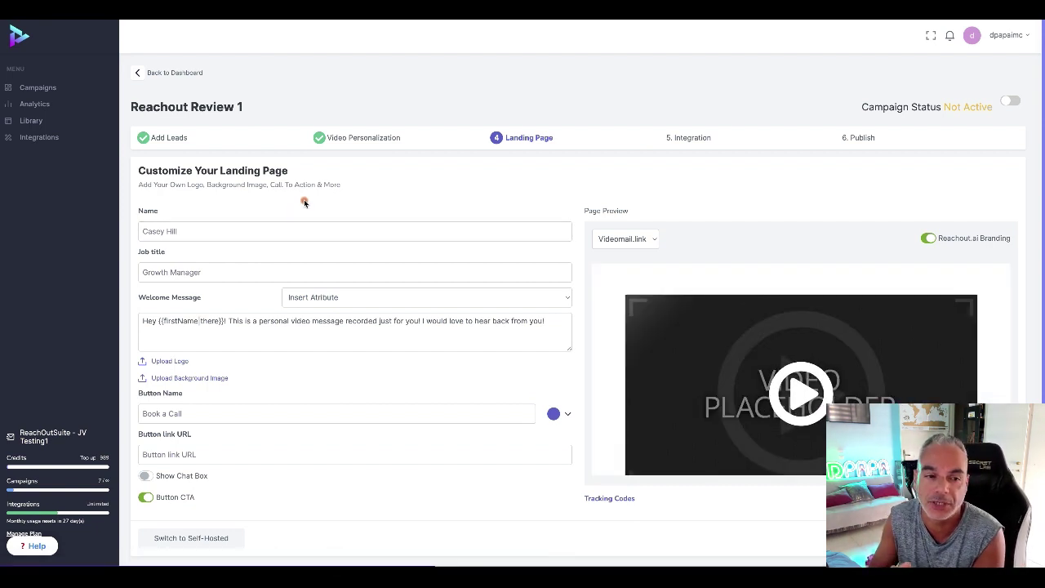
Step: Change the landing page name to DPAPA and the job title to Reachout Review
triple_click(155, 224)
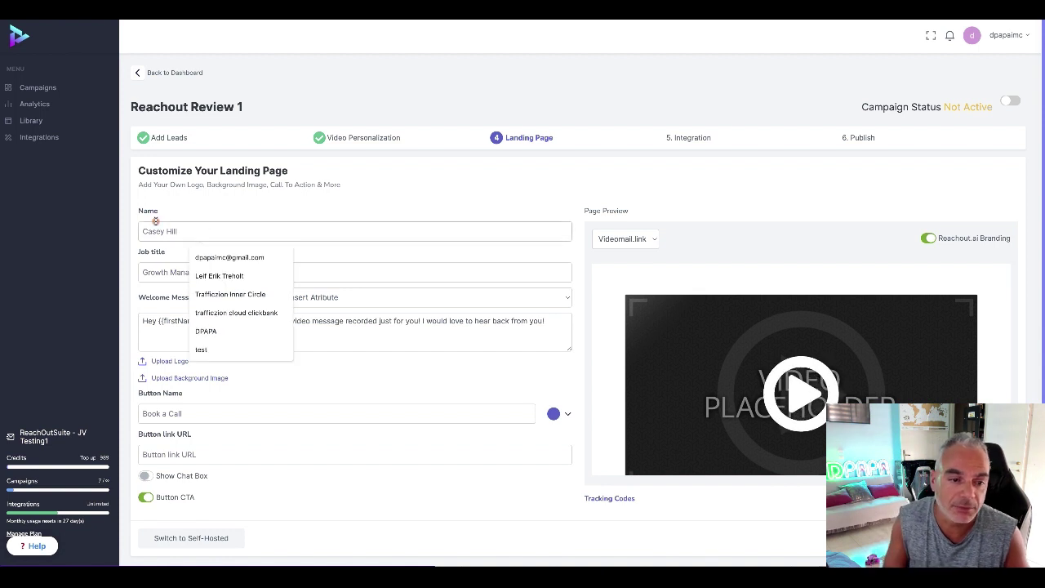
type("DPAPA")
triple_click(169, 272)
key("BackSpace")
type("ea")
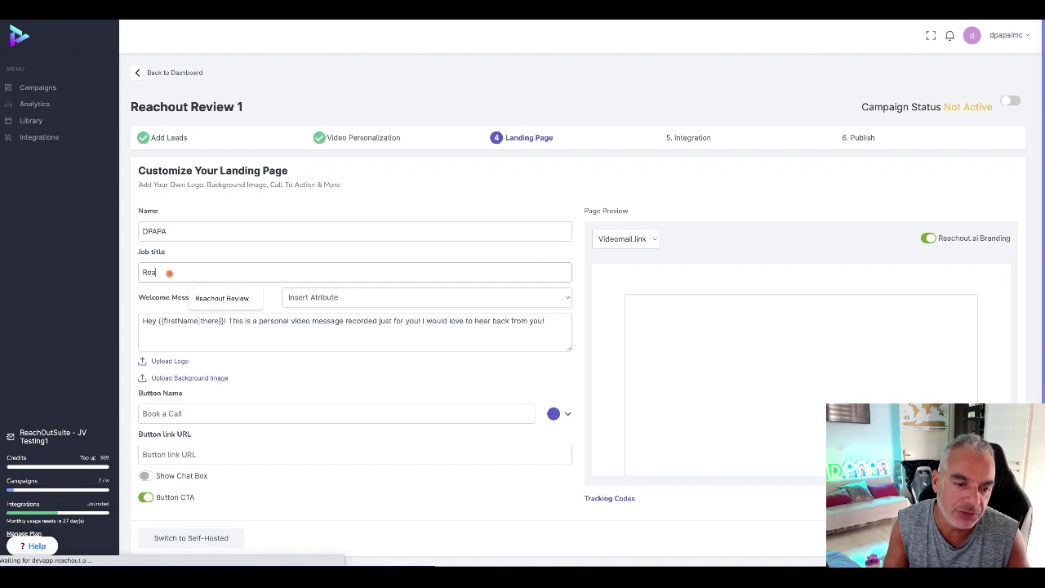
type("iew")
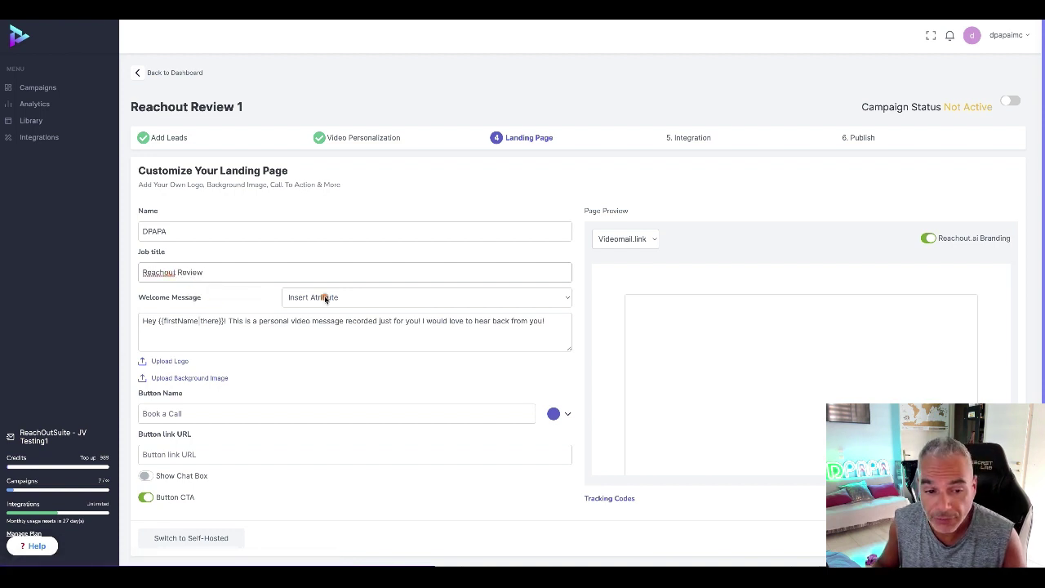
Step: Insert the firstName attribute, then delete the greeting from the welcome message
left_click(325, 299)
left_click(341, 318)
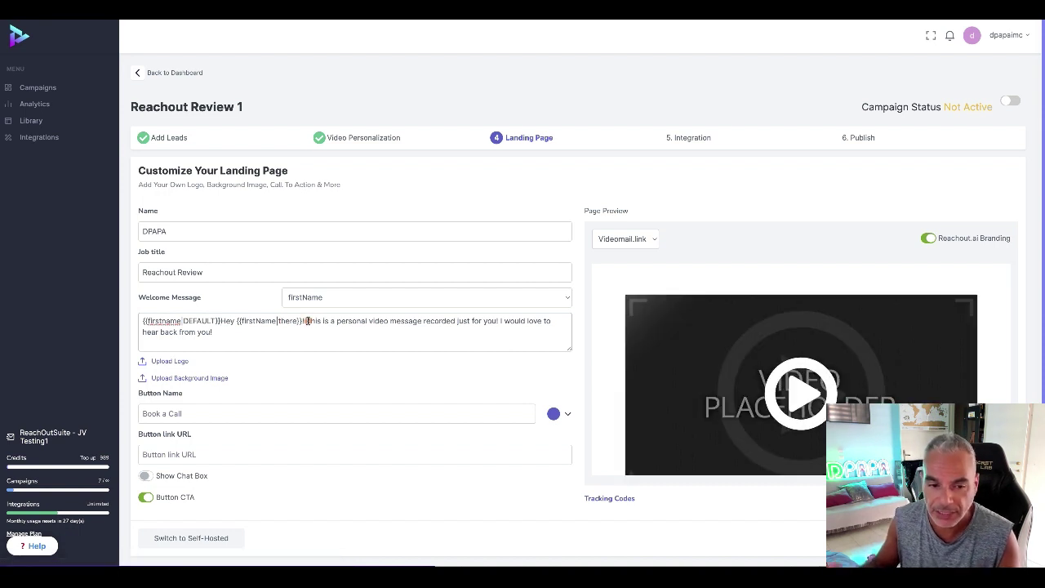
left_click_drag(307, 323, 128, 315)
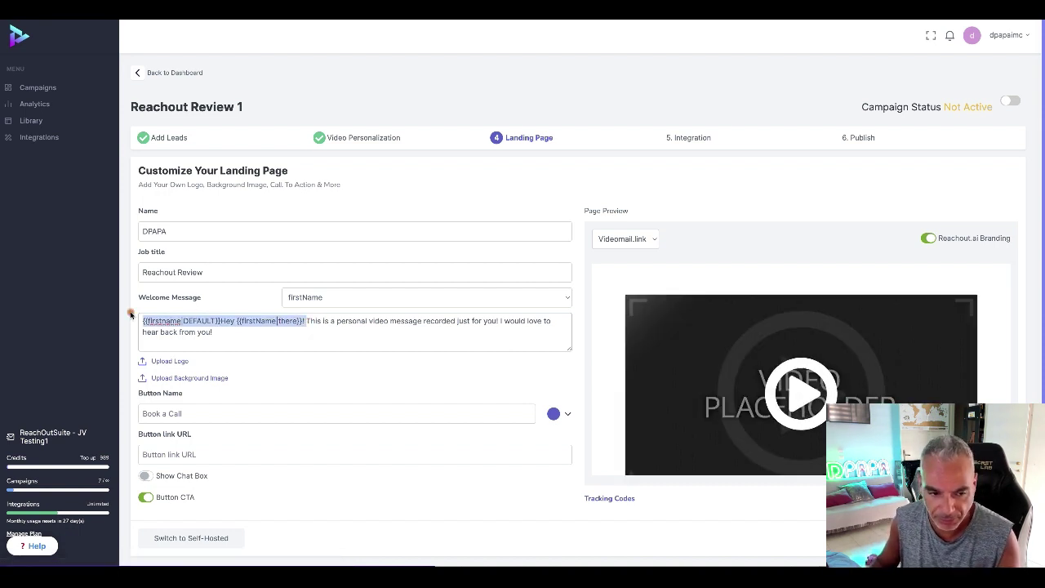
key("BackSpace")
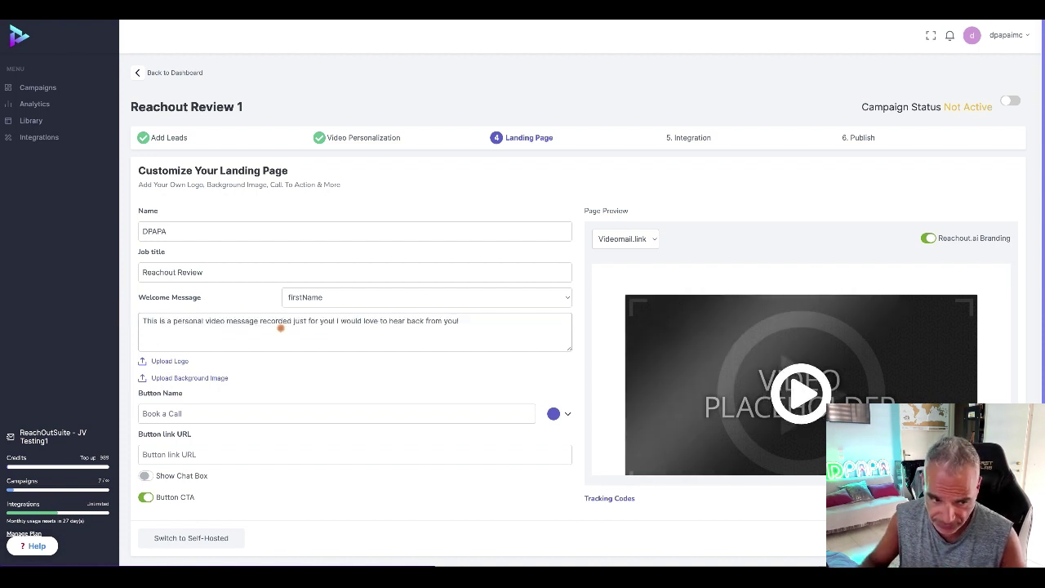
Step: Upload the DPAPA logo to the landing page
left_click(145, 362)
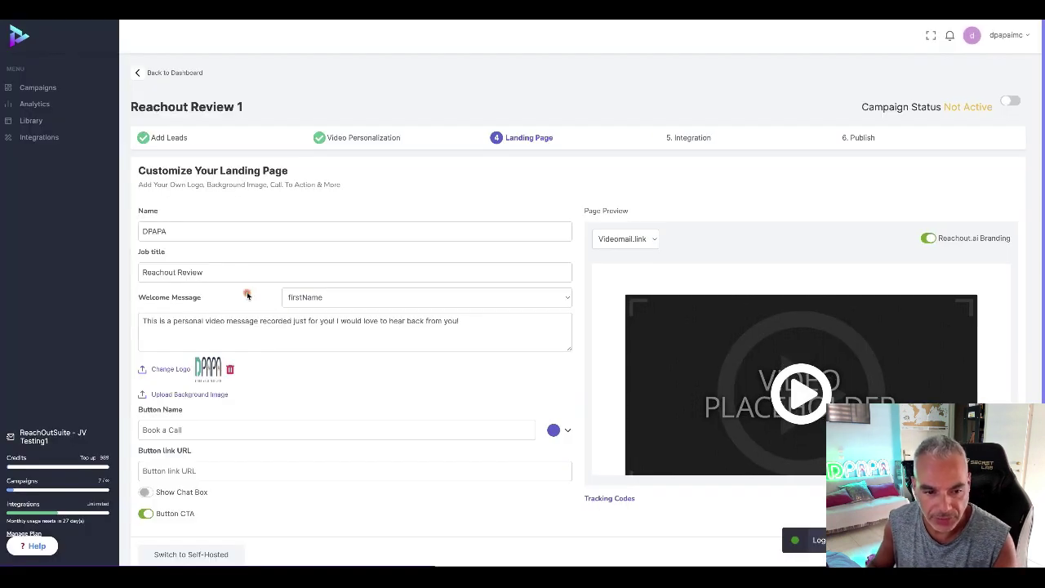
scroll(180, 263, "down", 2)
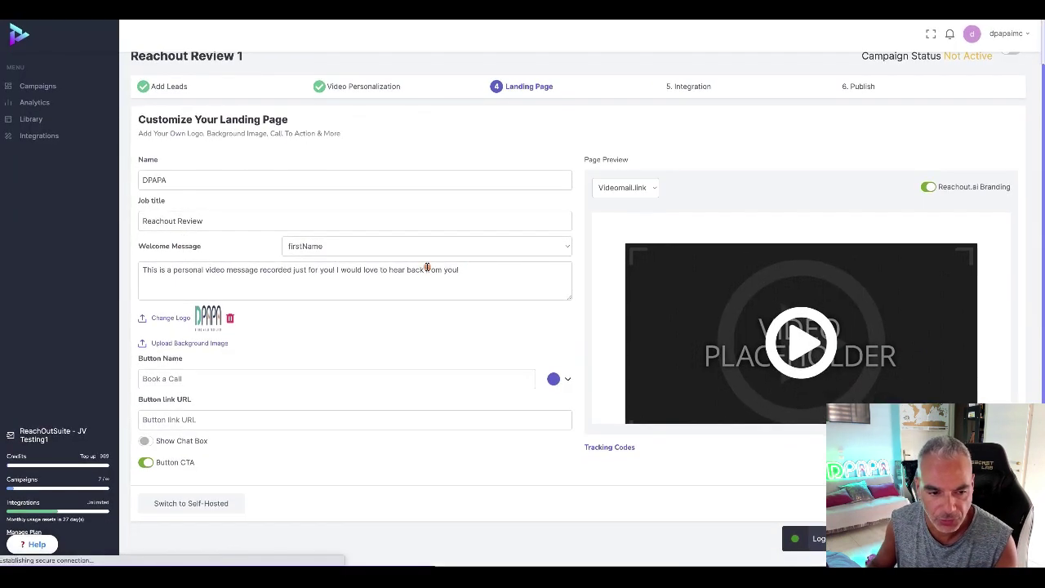
scroll(195, 359, "down", 1)
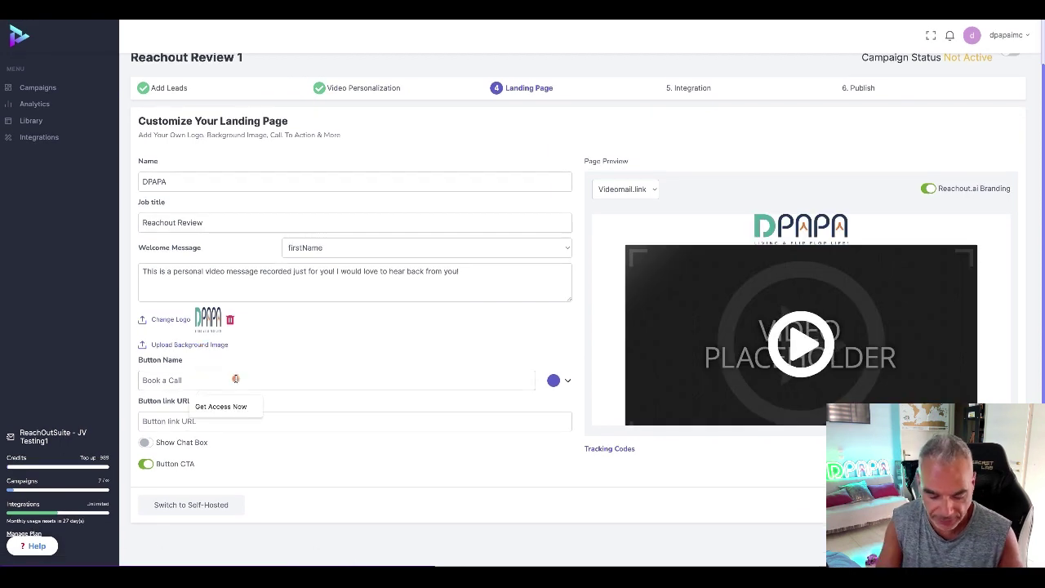
type("Get")
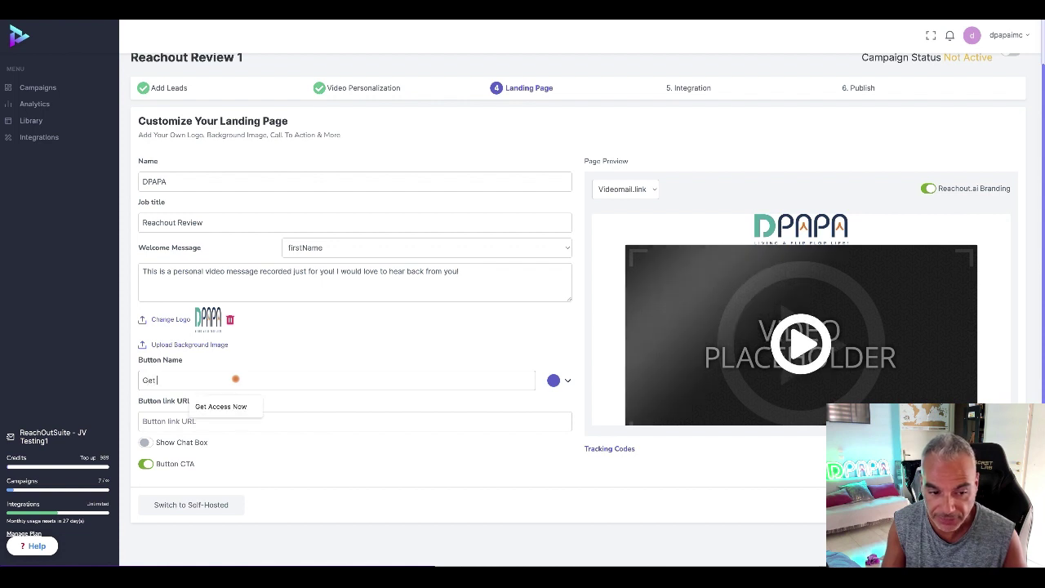
type(" Access Now")
key("ctrl+a")
type("Learn More About Reachout Here")
left_click(228, 426)
type("ttps://")
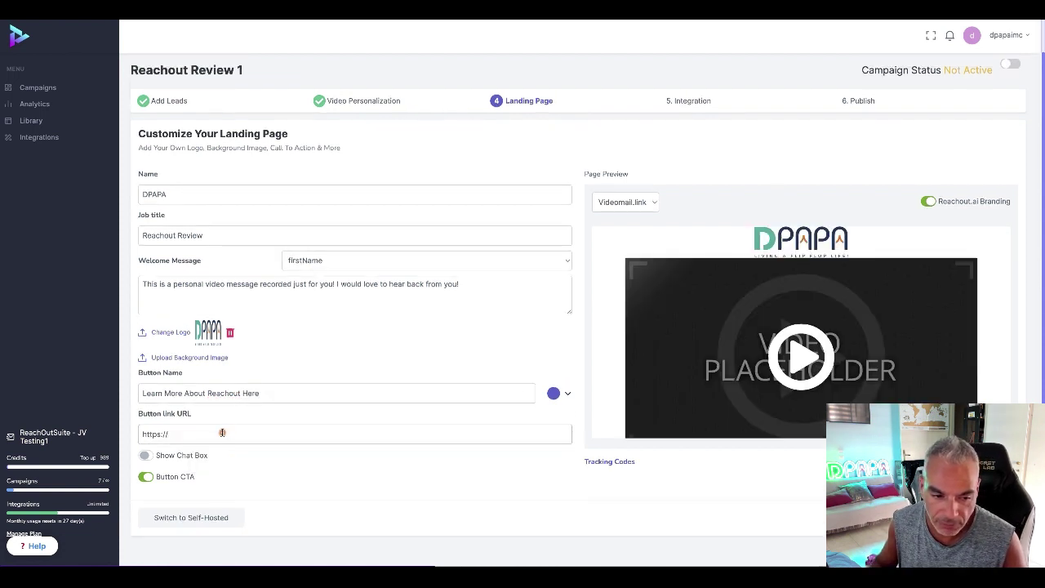
type("d-papa")
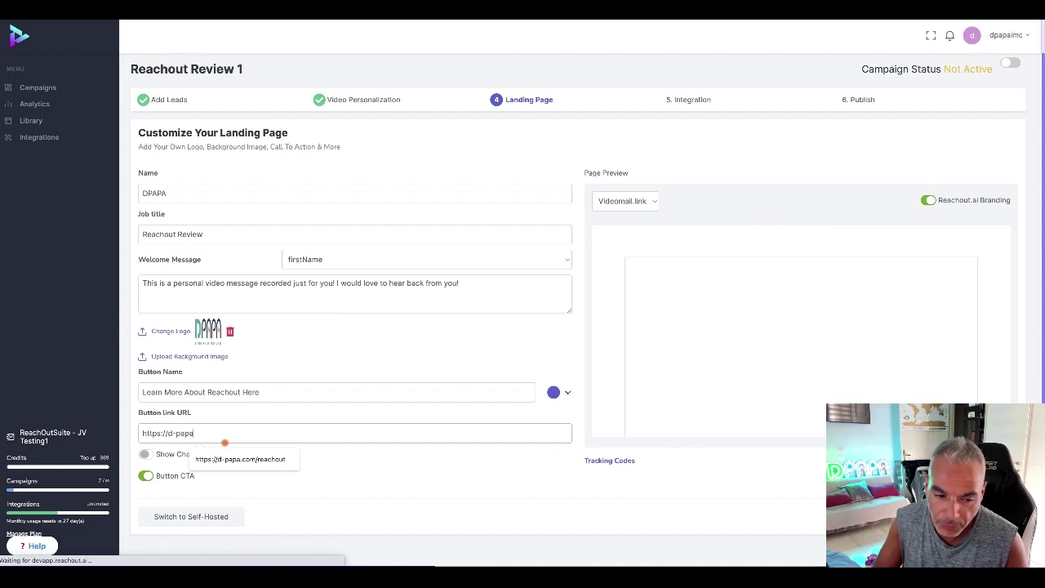
key("Down")
key("Return")
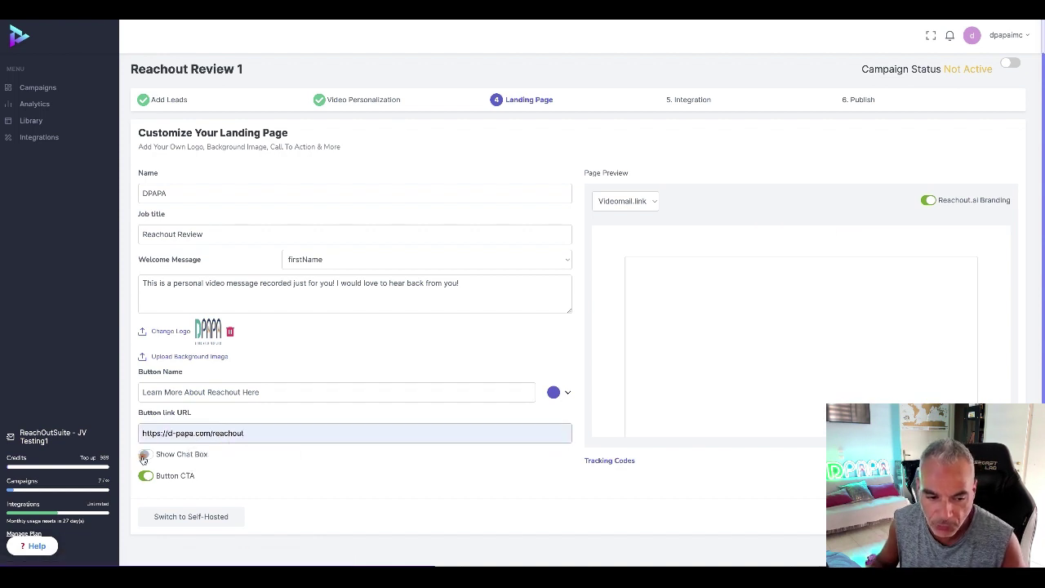
Step: Turn on the chat box and enter a Gmail receiver email address
left_click(145, 456)
scroll(195, 504, "down", 1)
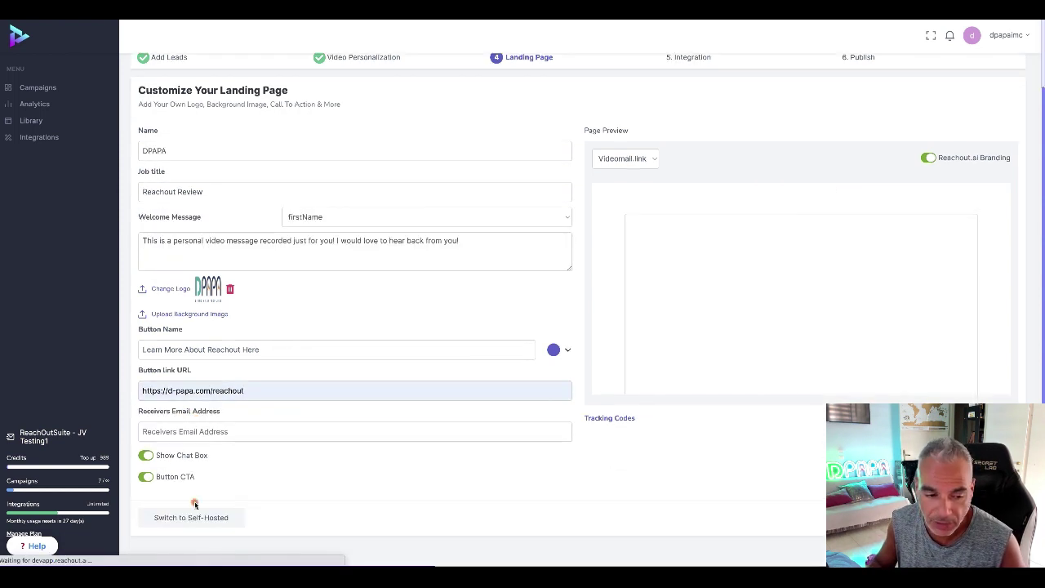
left_click(254, 429)
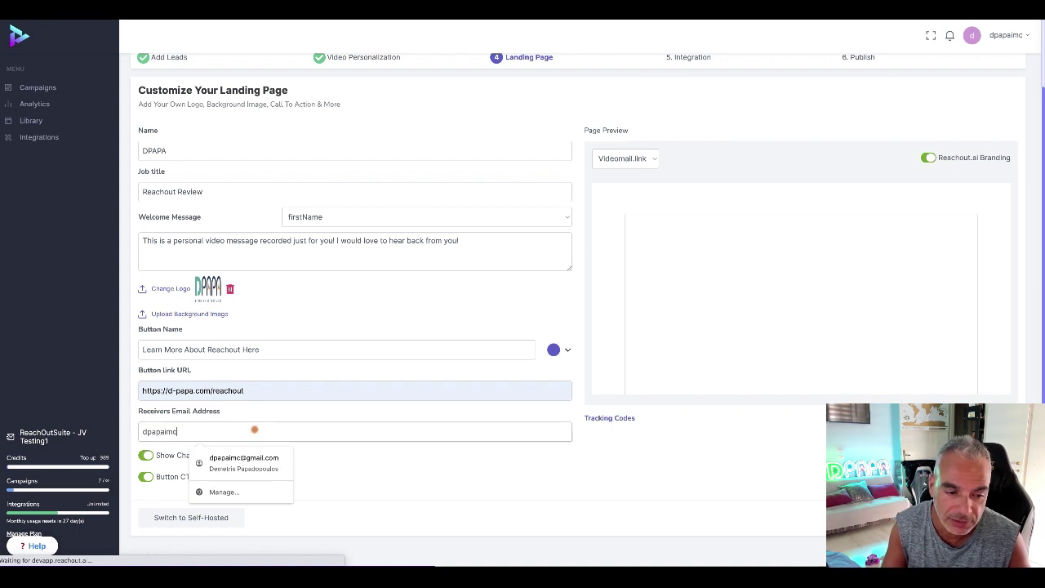
type("@gmail.com")
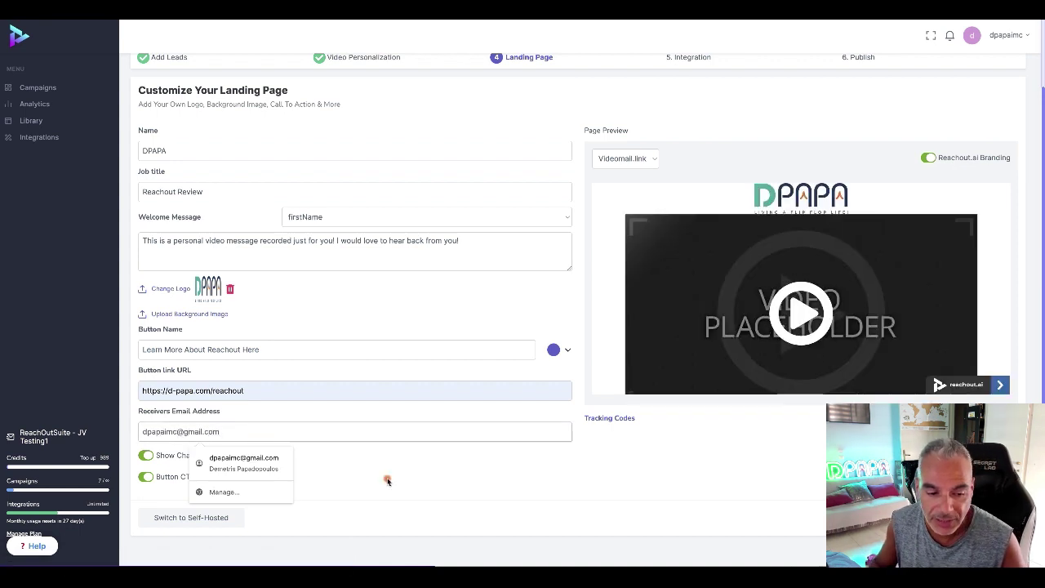
left_click(388, 480)
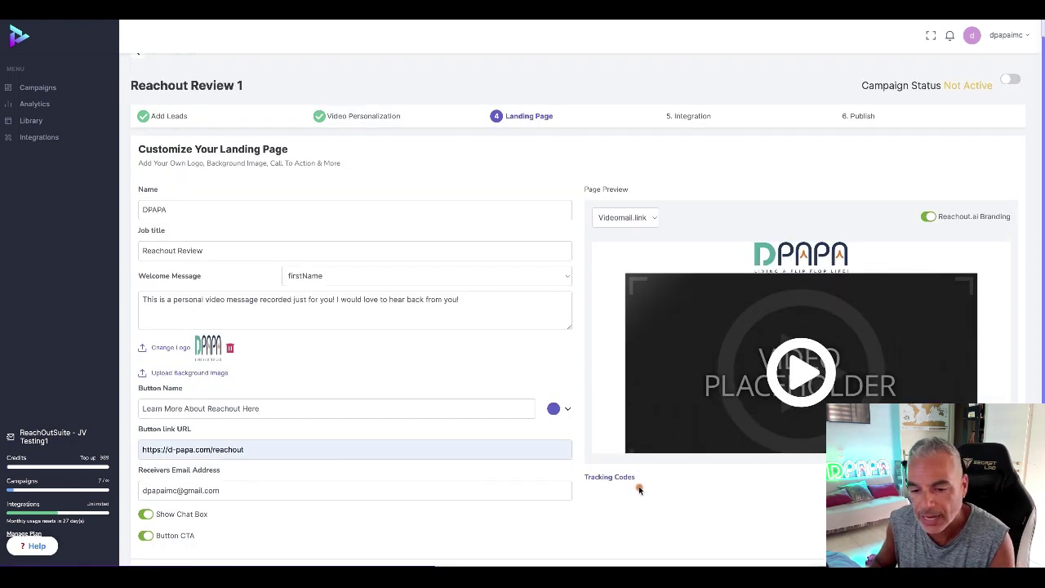
scroll(639, 463, "down", 1)
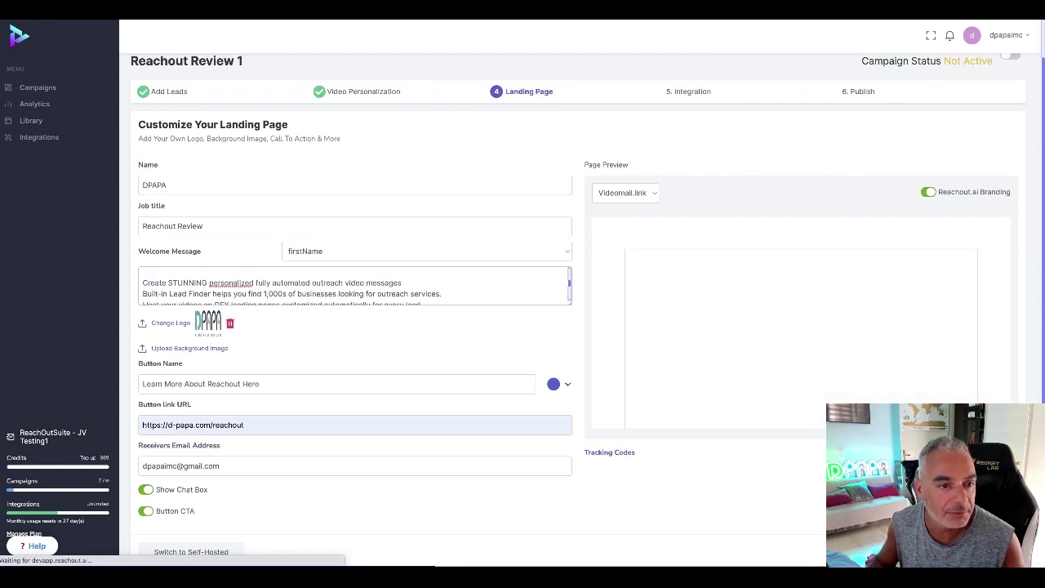
Step: Add ✅ check marks before the Built-in, Turn faceless, Powerful analytics and Also get a built-in lines
right_click(77, 23)
left_click(131, 159)
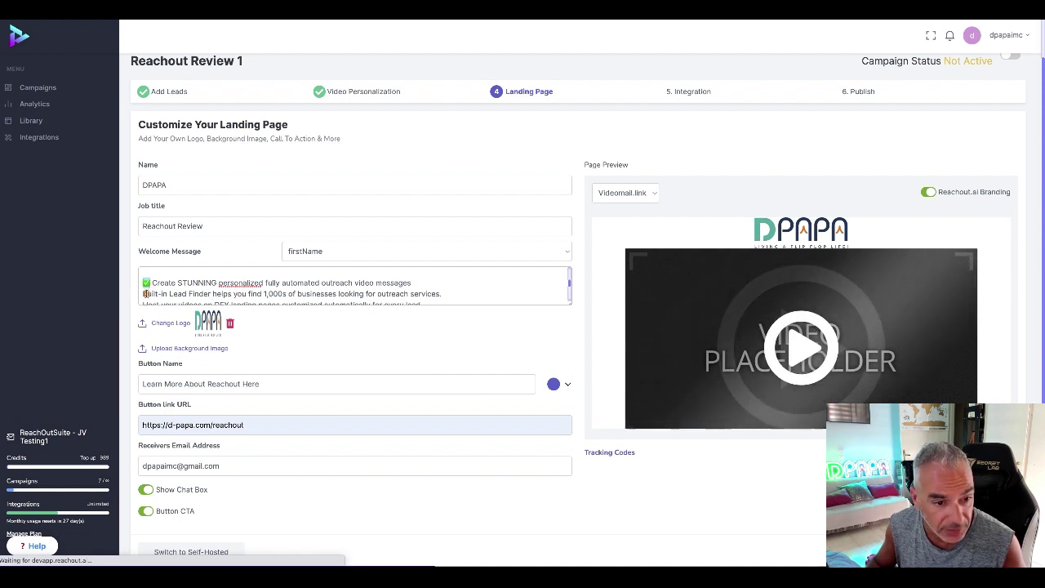
scroll(147, 292, "down", 2)
type("✅")
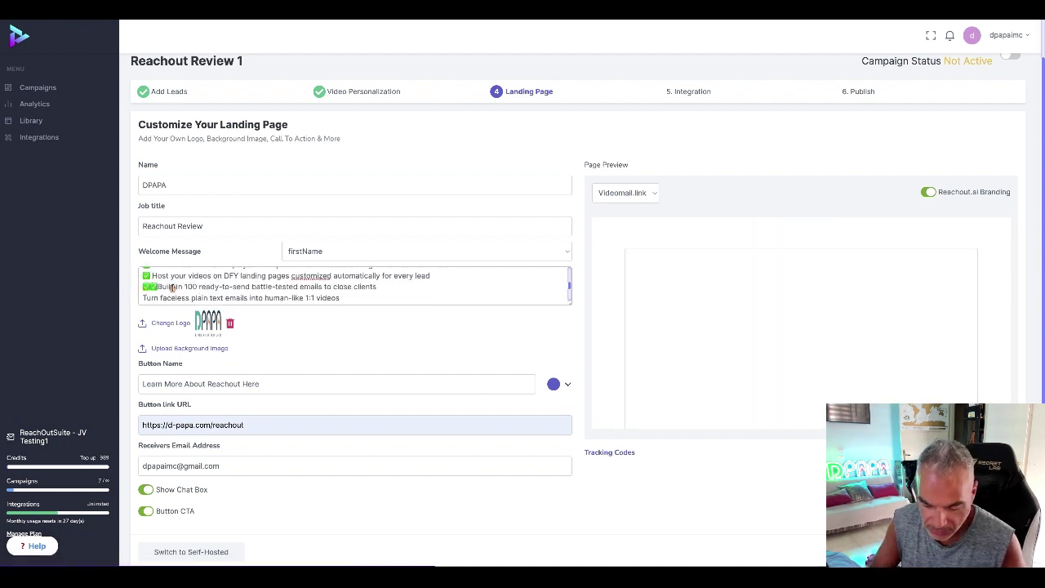
left_click(149, 300)
key("ctrl+v")
scroll(145, 289, "down", 2)
left_click(142, 278)
type("✅")
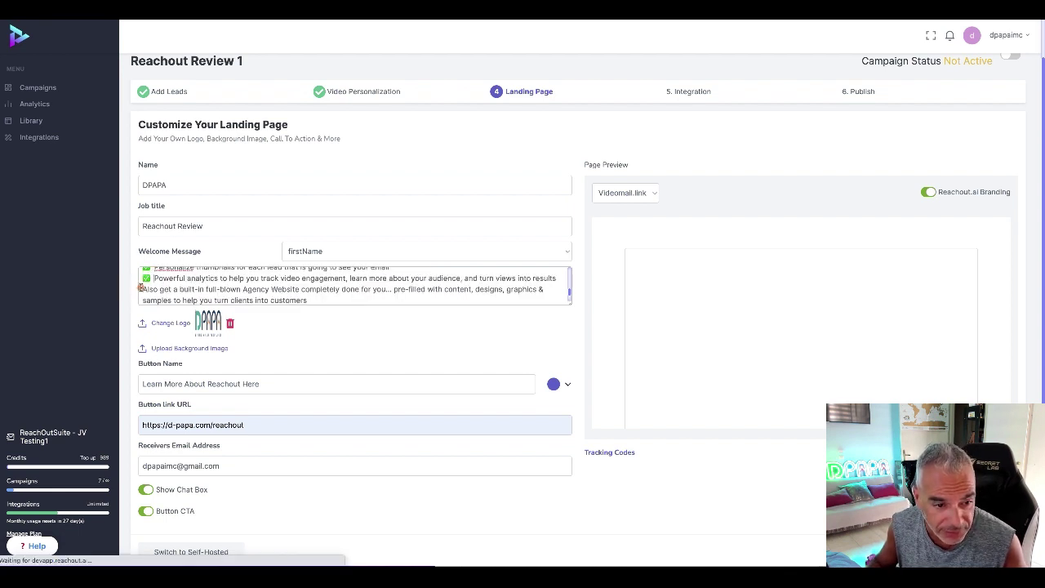
left_click(142, 289)
key("ctrl+v")
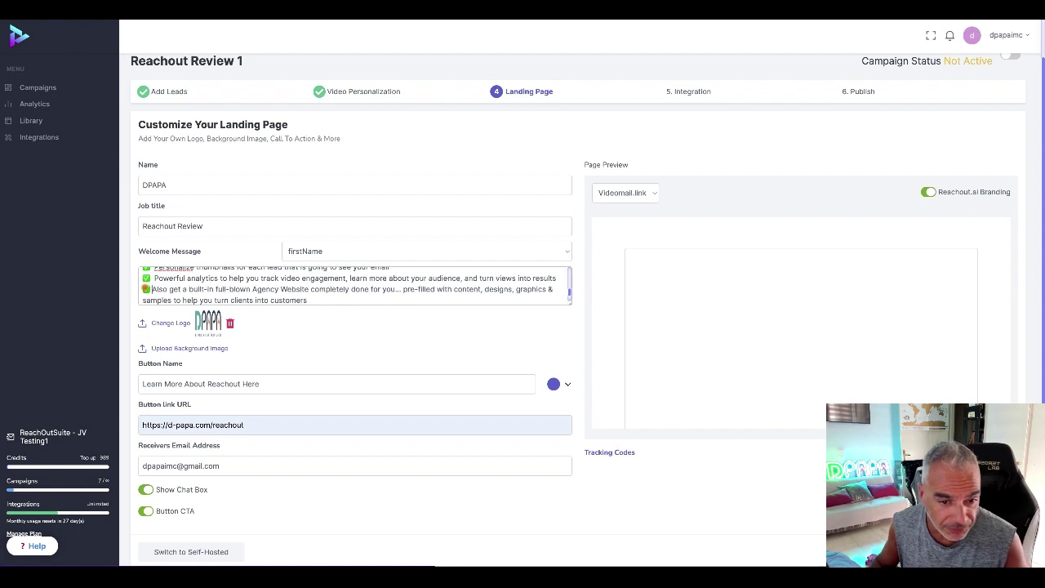
scroll(355, 285, "down", 3)
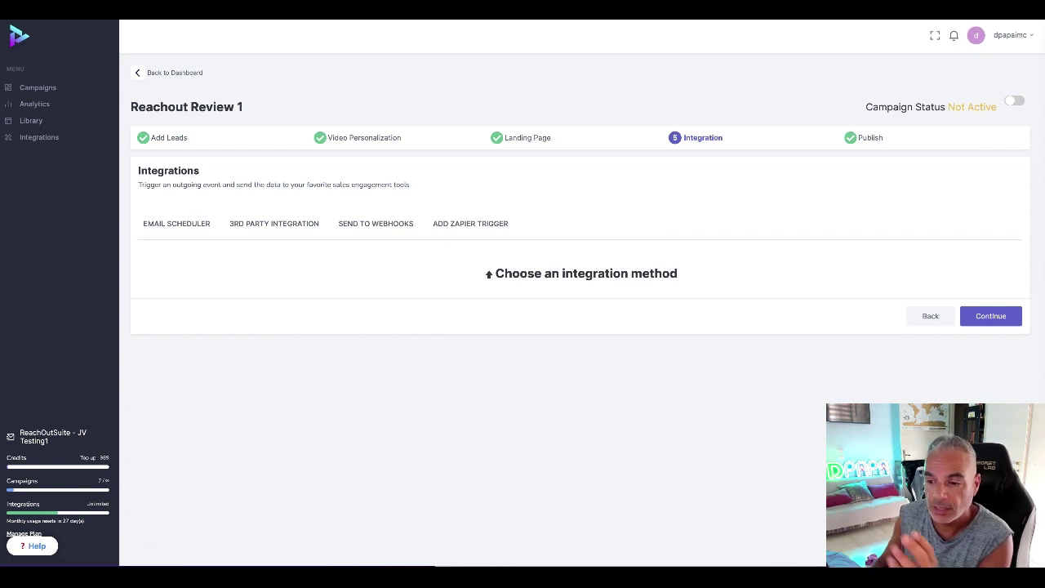
Step: Choose Aweber as the third-party email provider
left_click(257, 224)
left_click(395, 281)
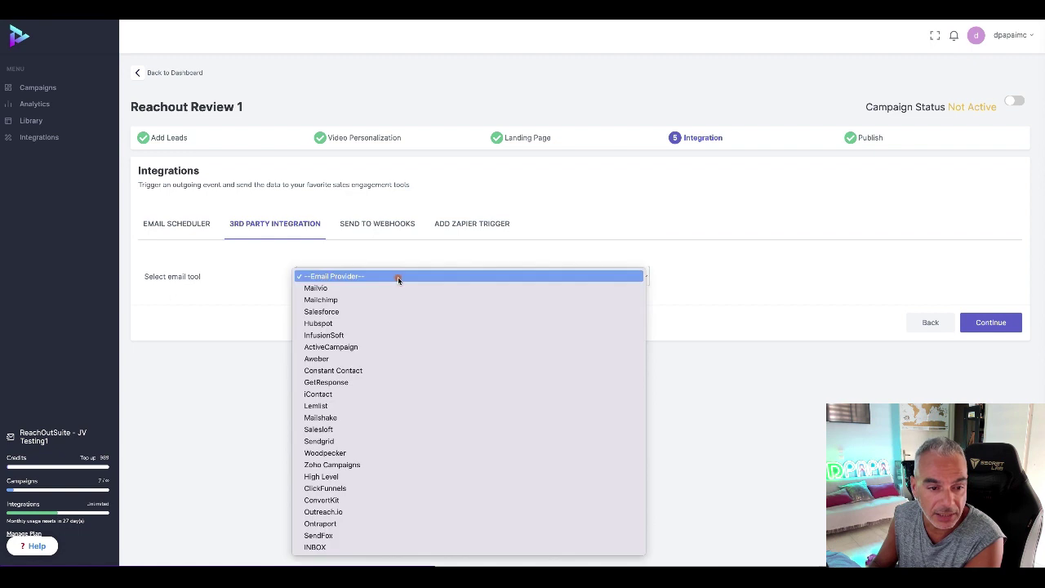
left_click(382, 359)
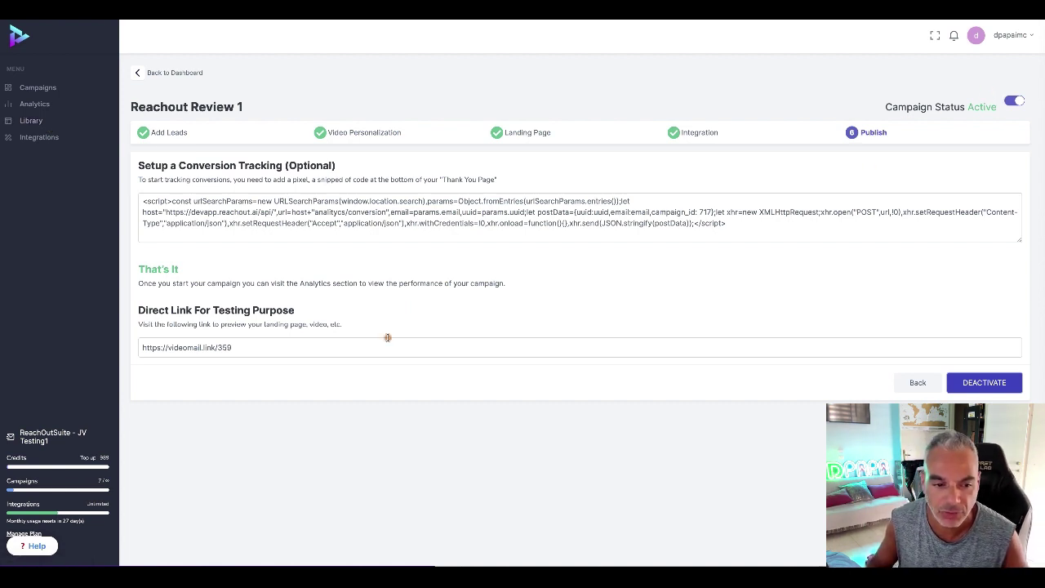
Step: Copy the direct testing link and open a new browser tab with the bookmarks bar hidden
left_click(235, 349)
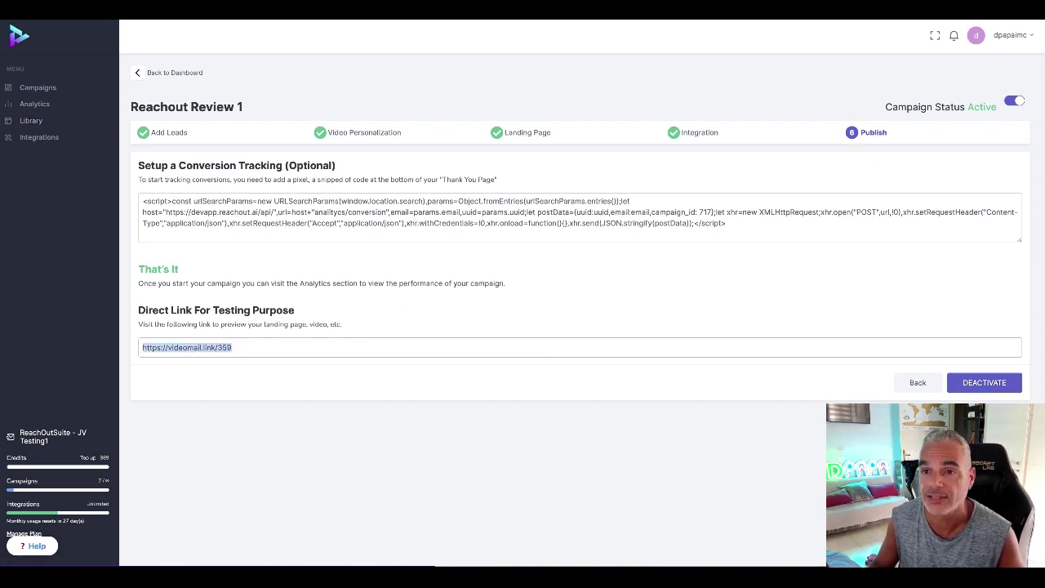
key("ctrl+t")
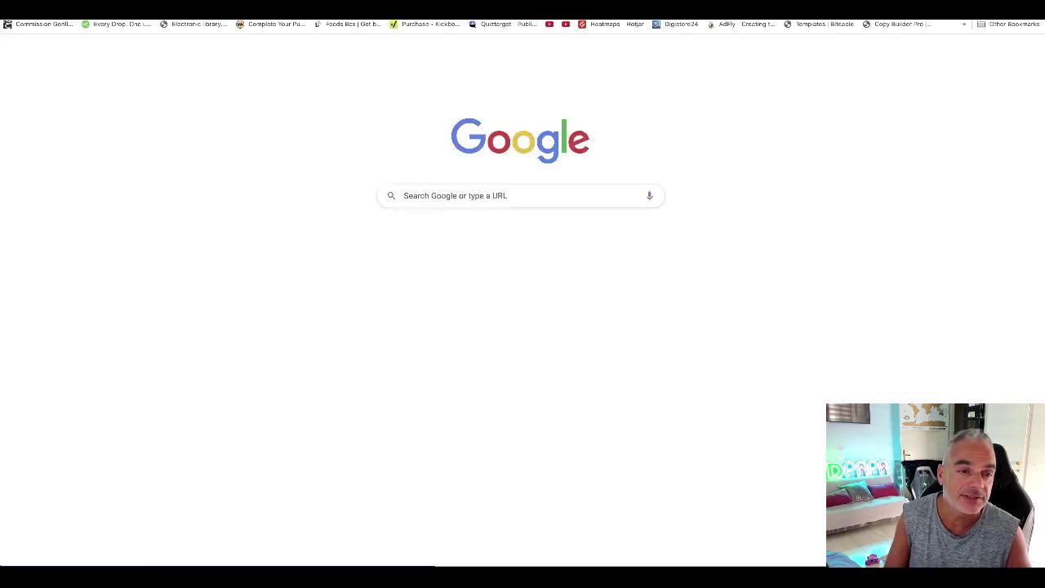
key("ctrl+shift+b")
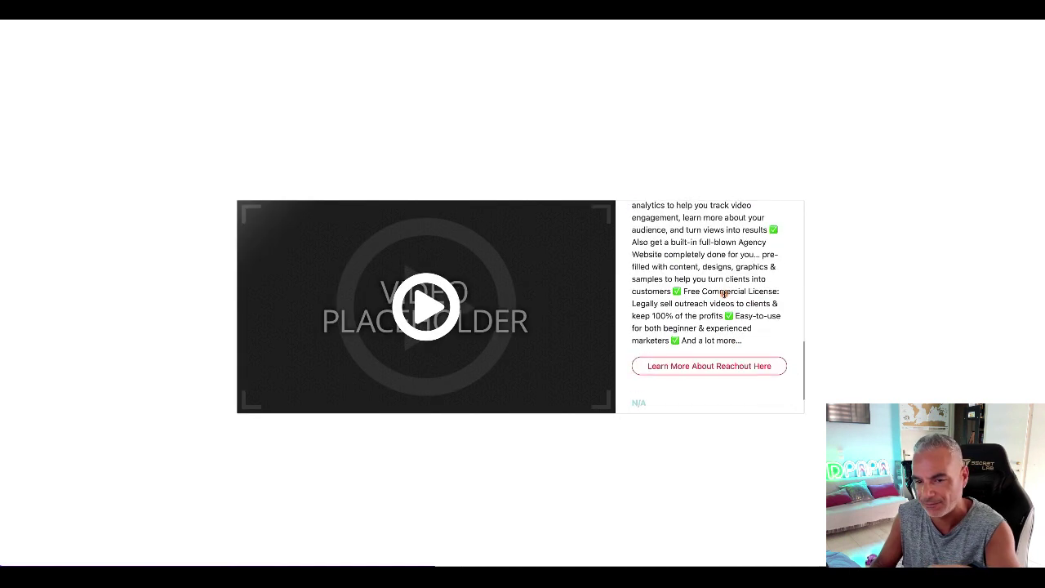
Step: Scroll through the live landing page's logo, video and feature text, then focus the chat box
scroll(724, 294, "up", 3)
scroll(724, 294, "up", 2)
scroll(723, 294, "up", 2)
scroll(724, 295, "up", 1)
scroll(725, 295, "up", 1)
scroll(654, 286, "down", 1)
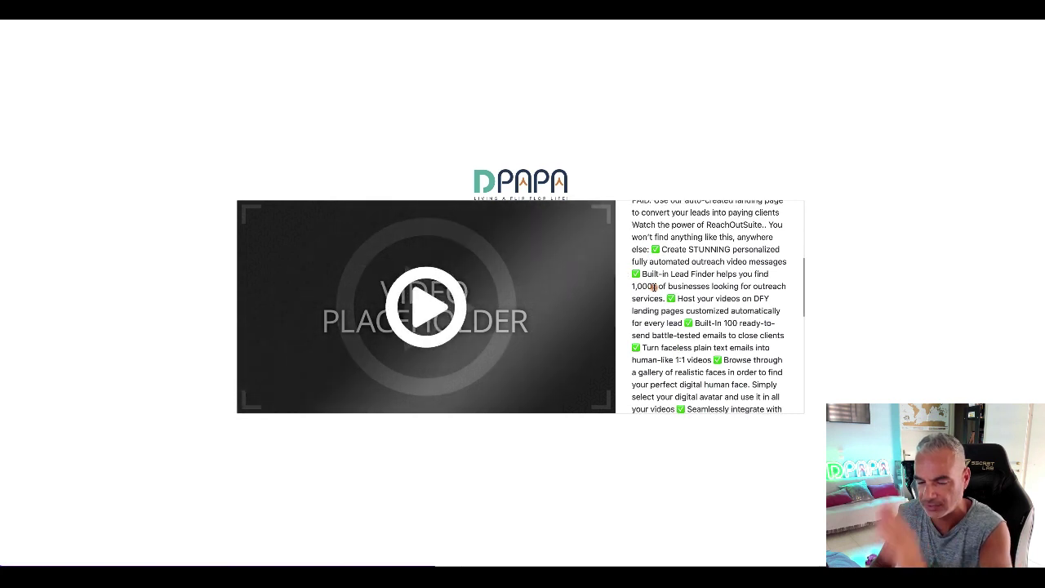
scroll(654, 286, "down", 1)
scroll(654, 288, "down", 3)
scroll(653, 288, "down", 1)
scroll(653, 288, "up", 2)
scroll(654, 289, "down", 2)
scroll(654, 289, "up", 3)
scroll(655, 289, "up", 2)
scroll(655, 289, "down", 5)
scroll(702, 318, "down", 1)
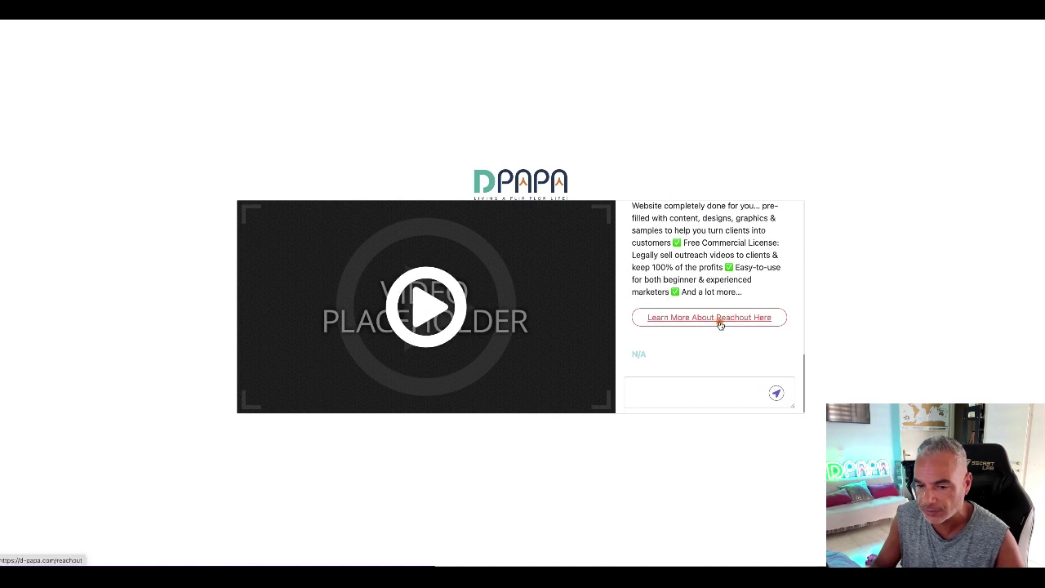
left_click(671, 385)
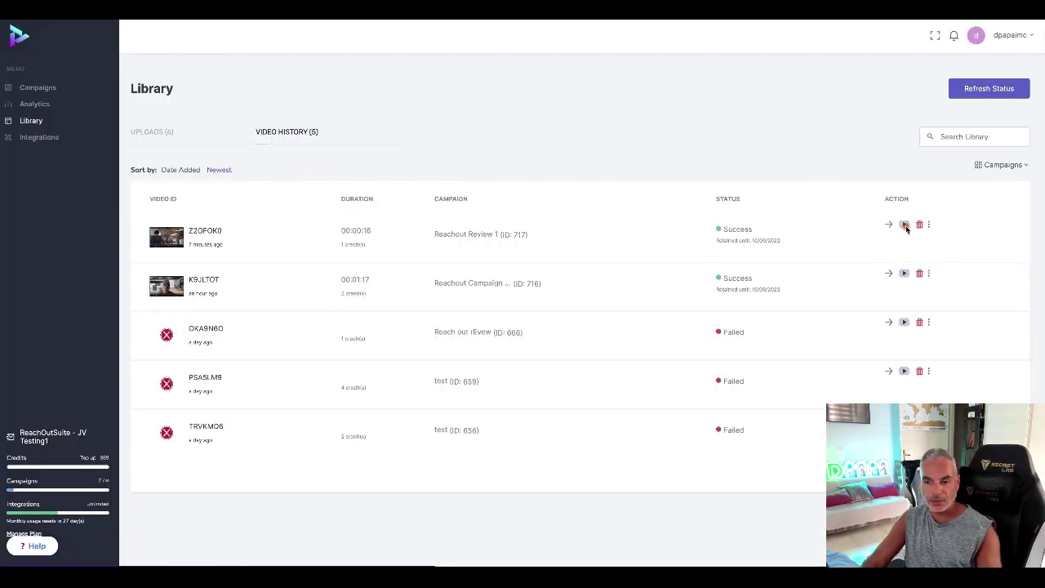
left_click(904, 225)
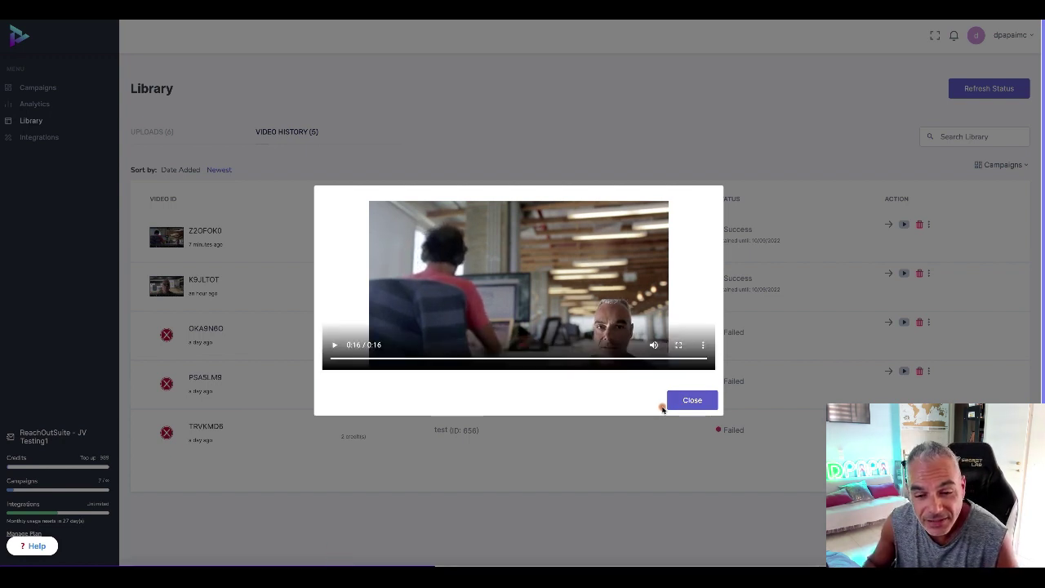
left_click(676, 403)
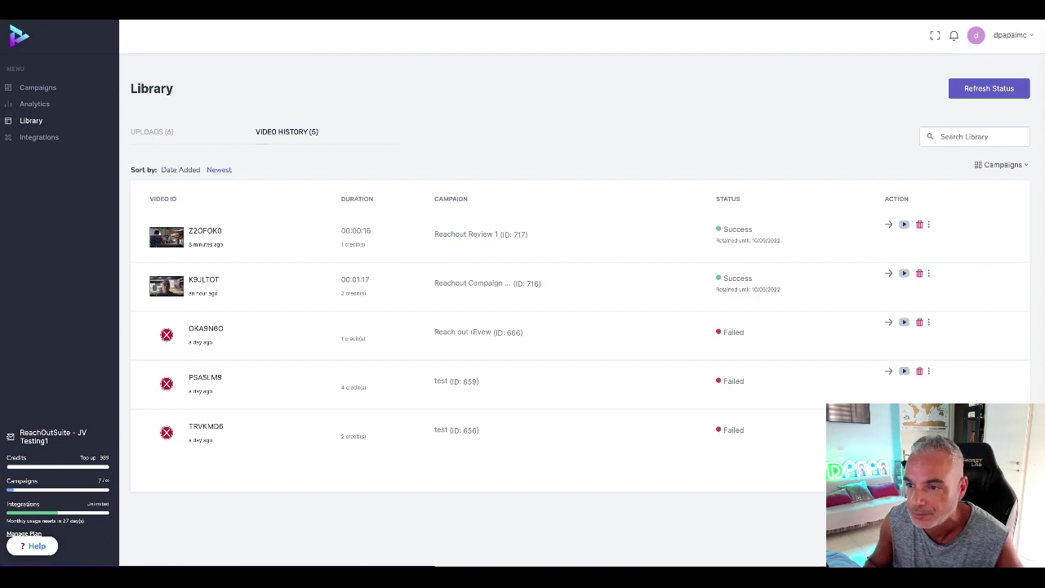
Step: Switch to the Apple Notes note listing the six Reachout bonuses
key("super+Tab")
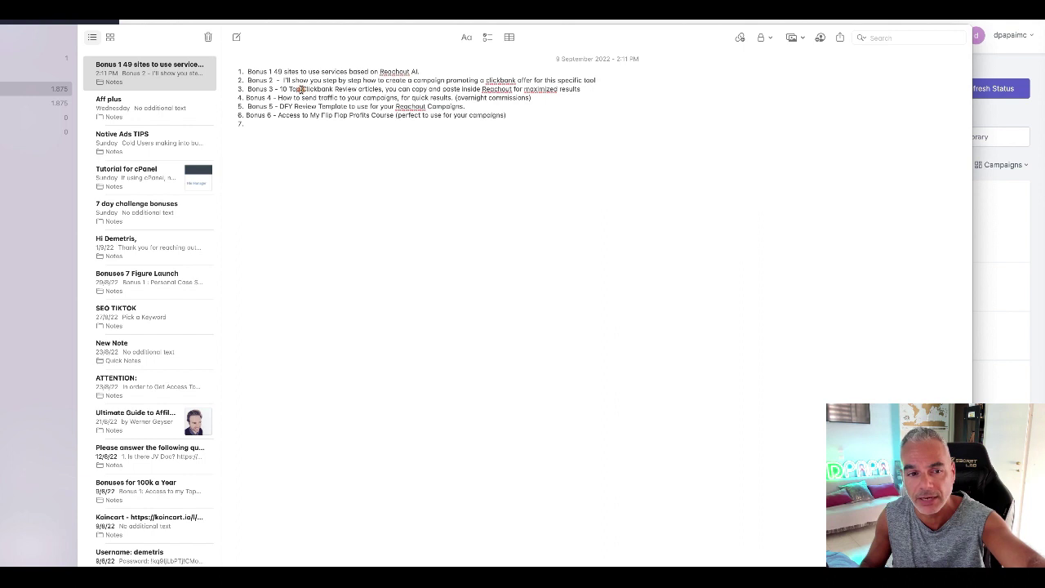
Step: Review the third bonus line and the Bonus 5 description in the Apple Notes note
left_click_drag(300, 89, 613, 82)
left_click(582, 89)
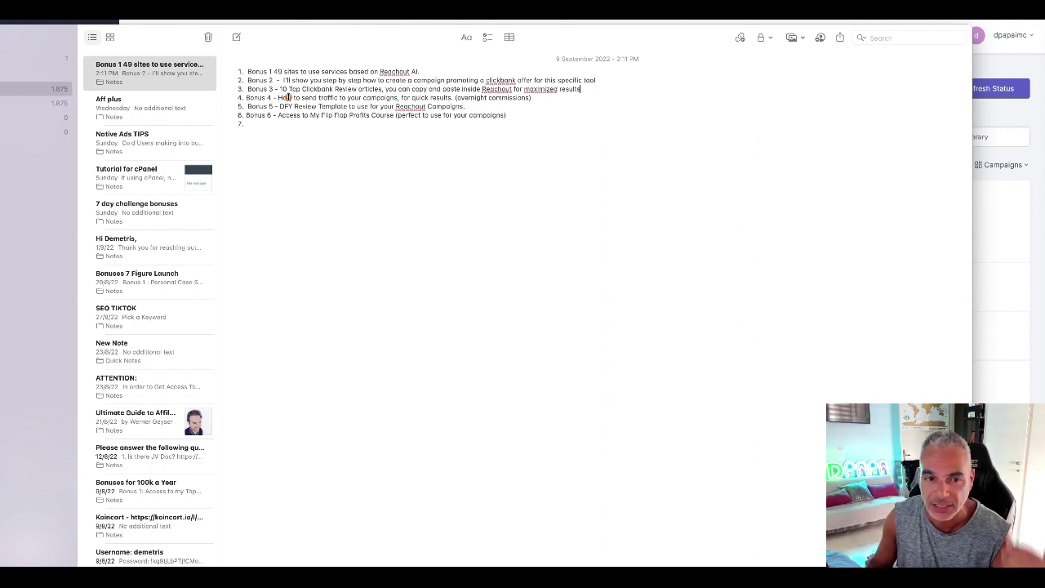
left_click_drag(279, 106, 474, 107)
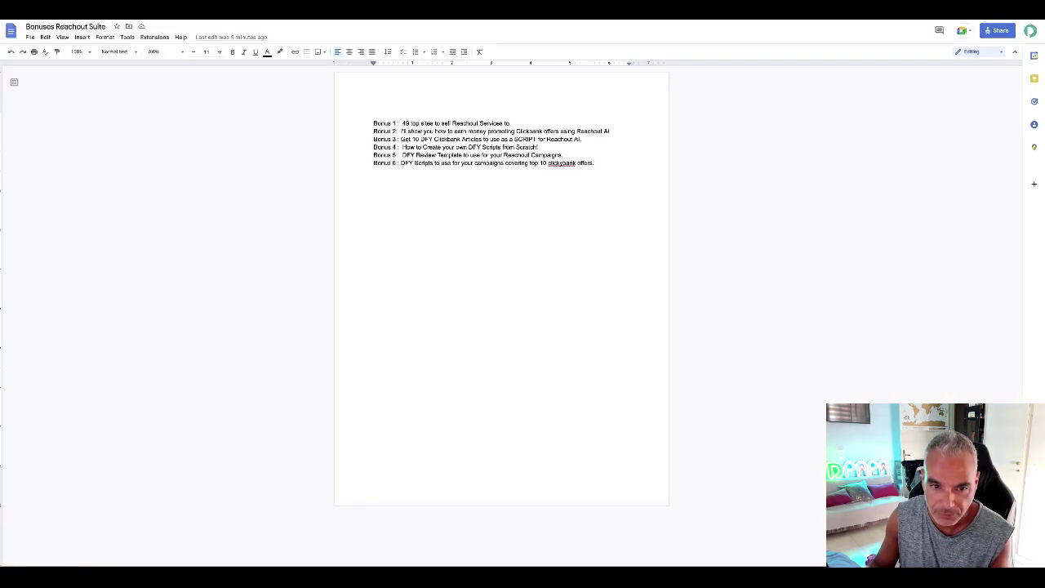
left_click_drag(403, 155, 560, 155)
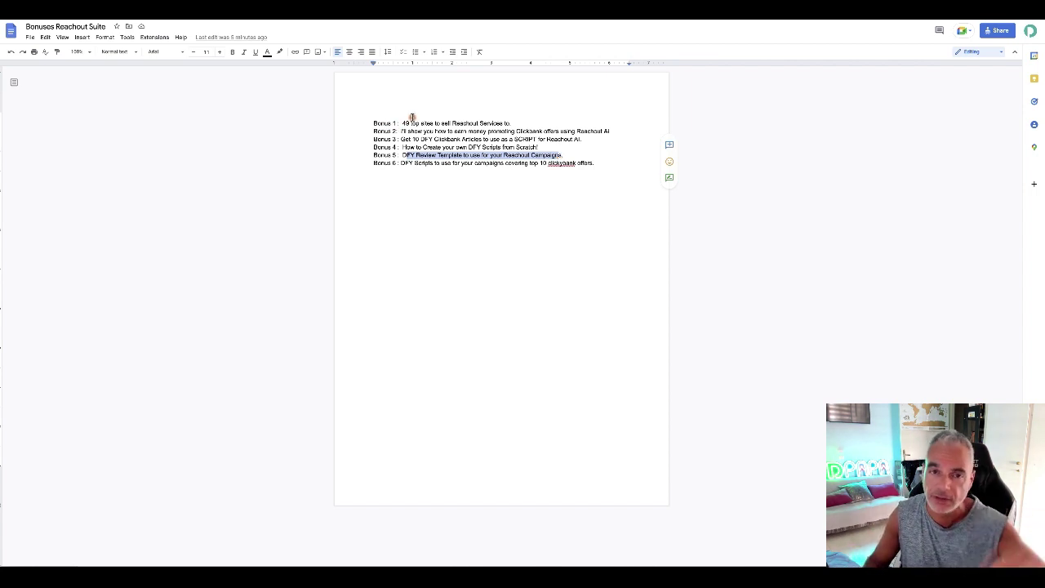
left_click(402, 162)
left_click_drag(402, 162, 630, 160)
left_click(602, 163)
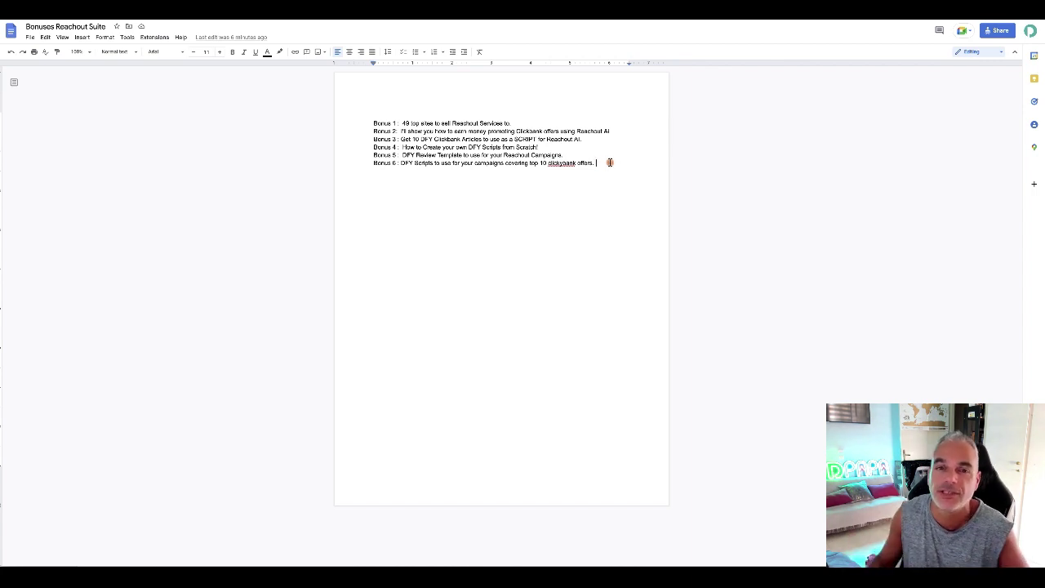
left_click_drag(600, 164, 533, 156)
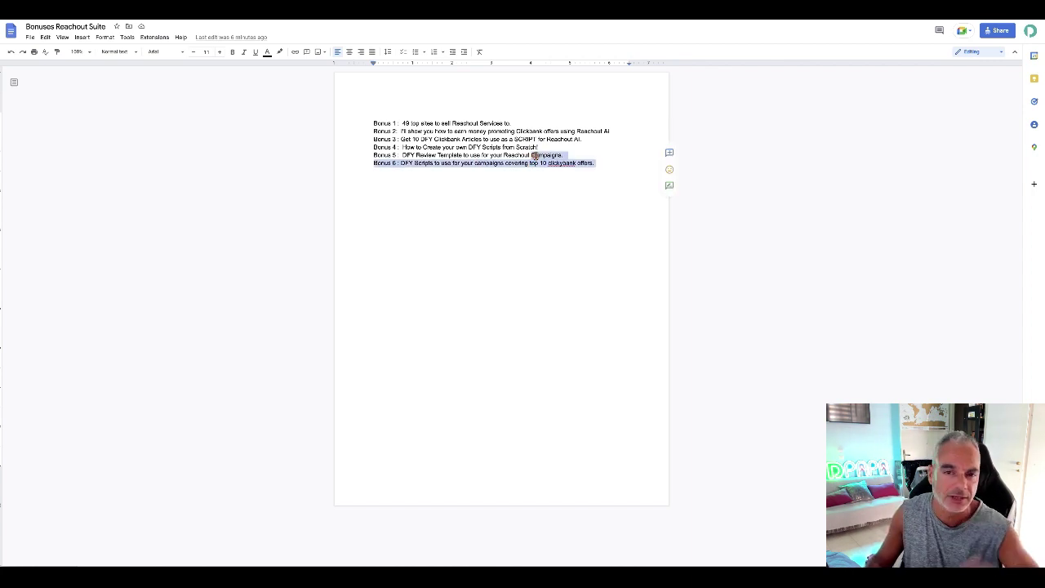
left_click(601, 177)
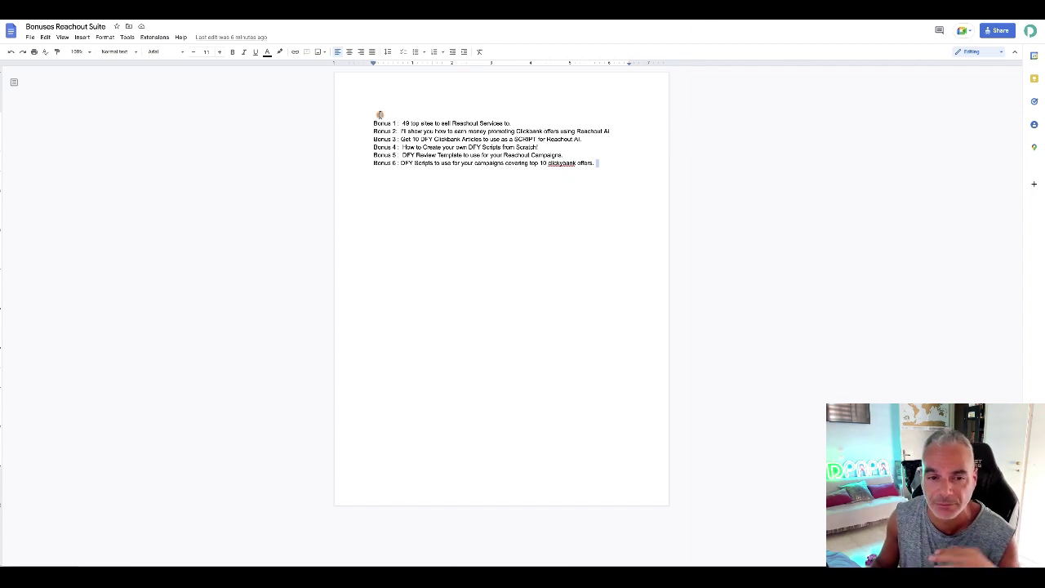
left_click_drag(376, 115, 598, 171)
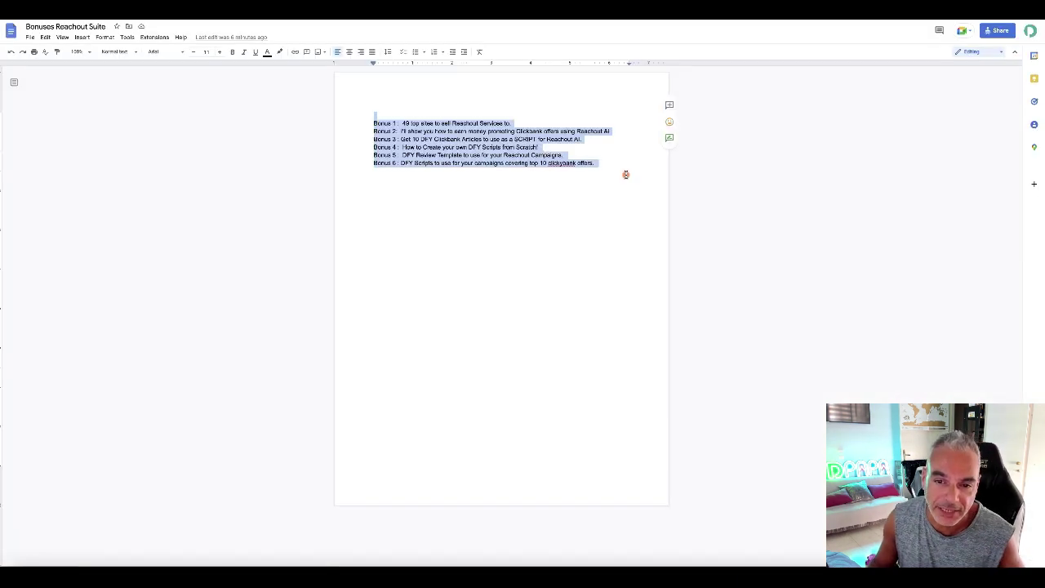
Step: Enter 'Bonus 7 : How to make money using Reachout' on the new line under Bonus 6
left_click(626, 171)
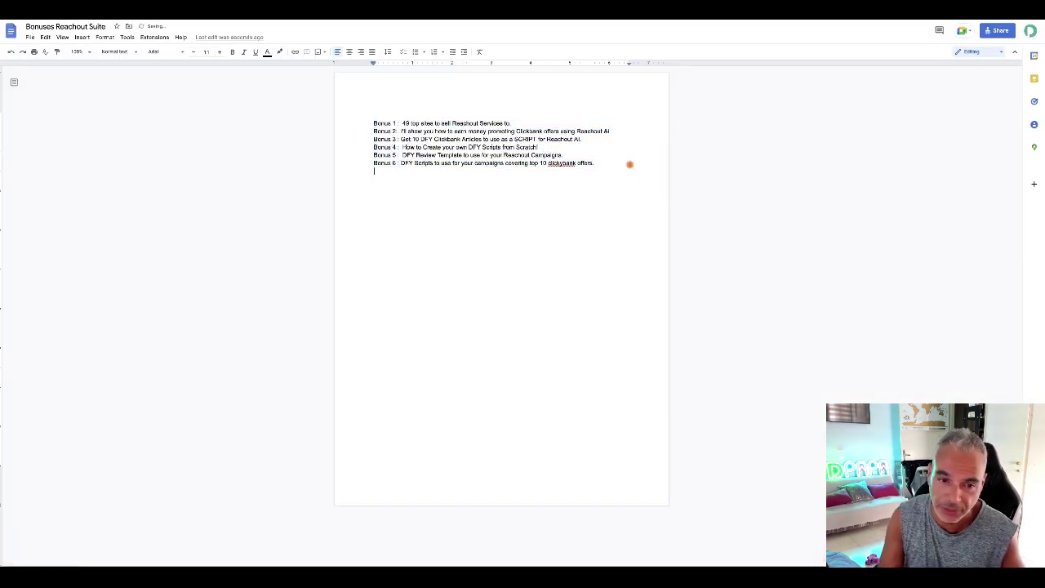
type("Bonus 7 : ")
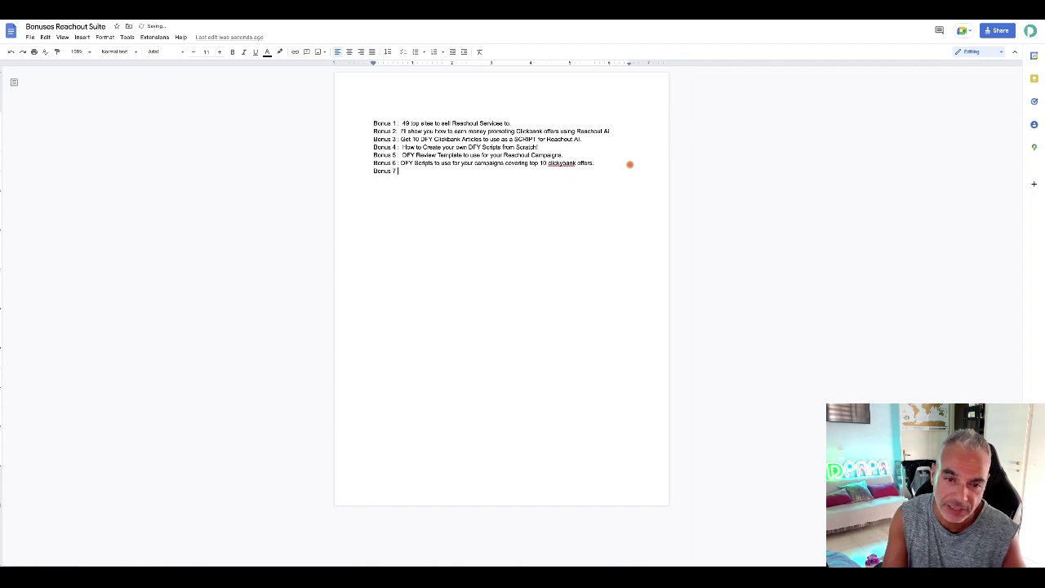
type("How to make money using Reachout")
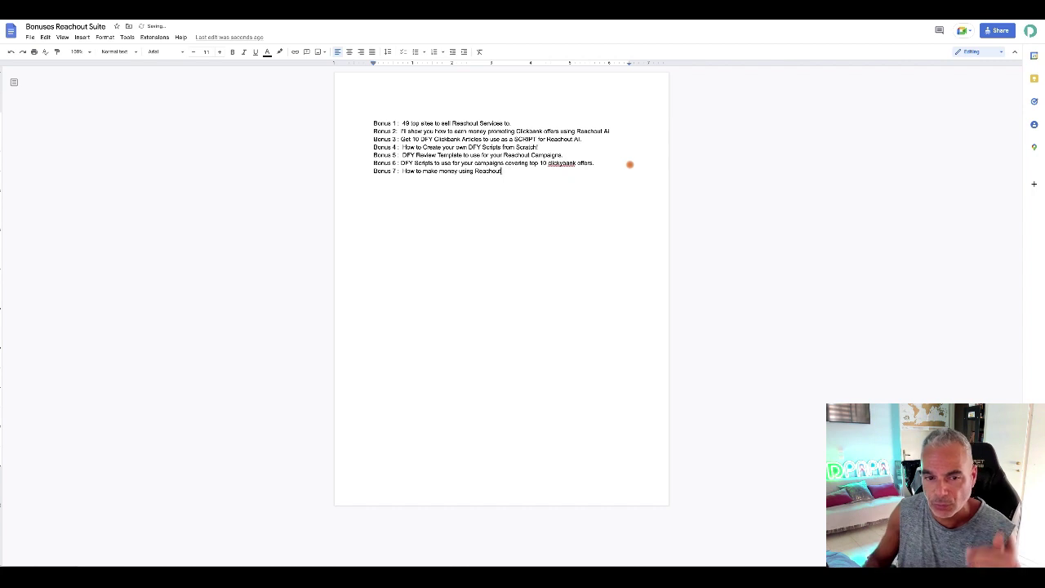
left_click_drag(574, 123, 372, 113)
left_click(531, 180)
mouse_move(411, 173)
left_mouse_down()
mouse_move(473, 163)
mouse_move(397, 172)
left_mouse_up()
double_click(479, 172)
left_click(549, 169)
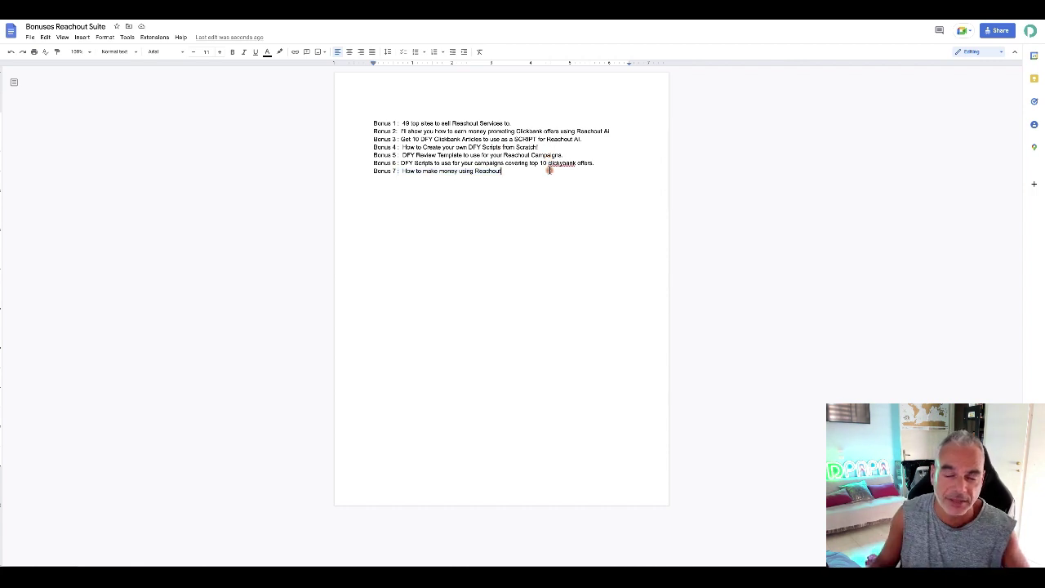